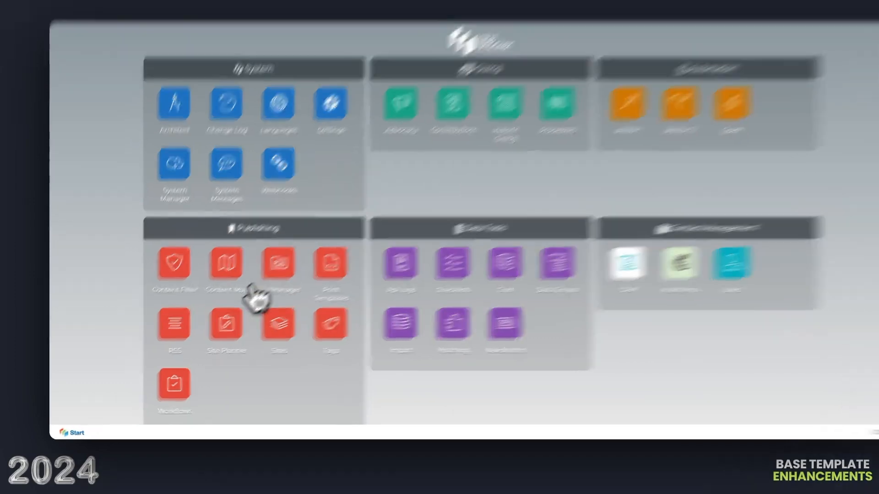
- Open Site Planner and expand the site plan through Site Stacker Demos and Get Site Stacker down to the Test folder
left_click(210, 330)
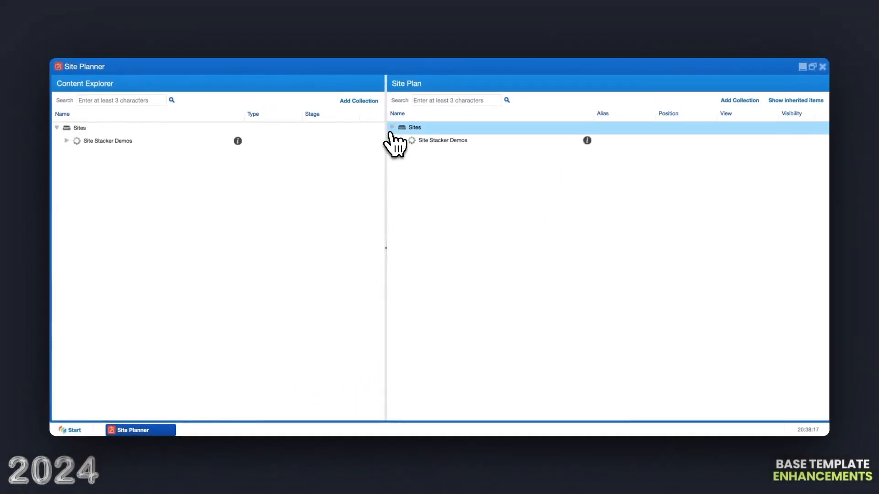
left_click(412, 166)
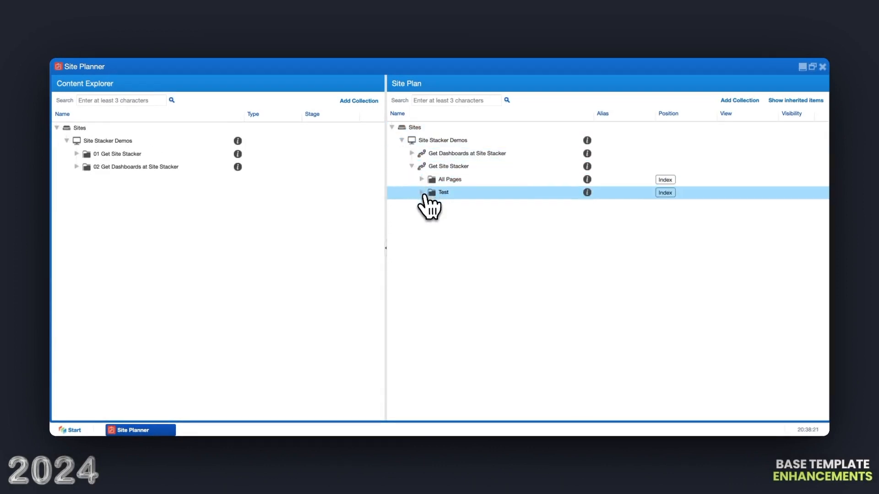
left_click(421, 193)
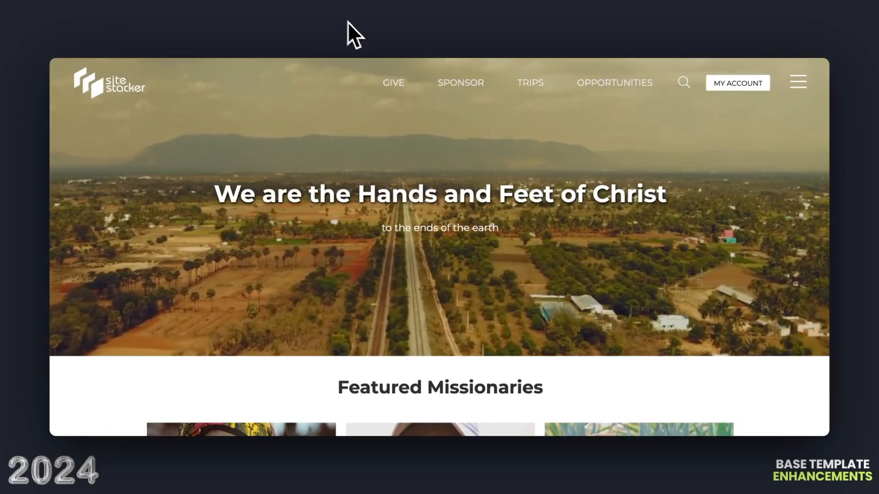
- Preview the test page on the website, checking its flyout menu and its footer
left_click(798, 82)
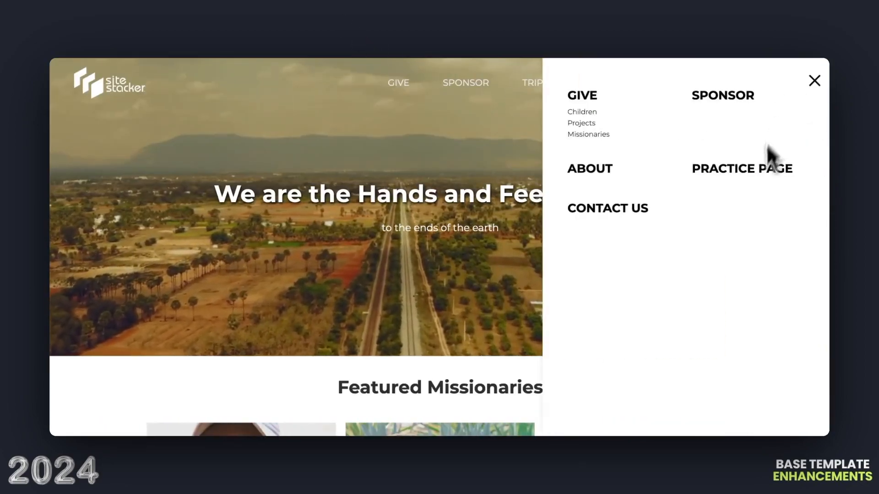
left_click(814, 81)
scroll(680, 321, "down", 20)
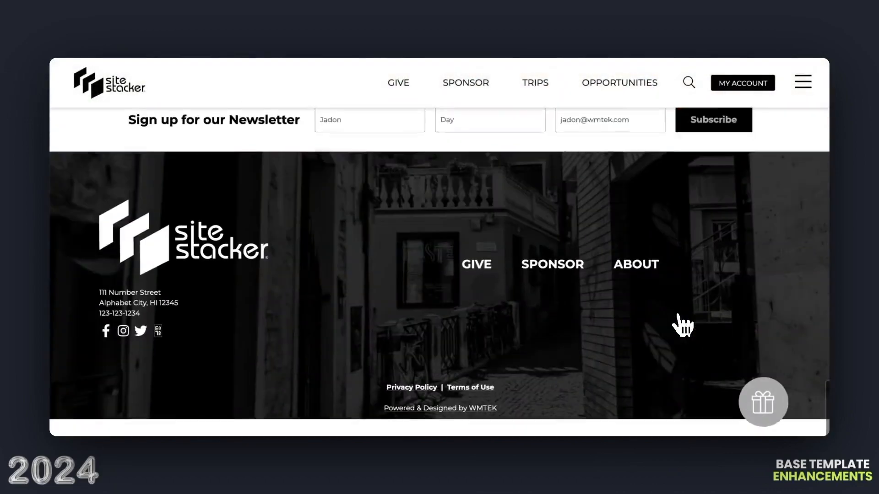
scroll(682, 325, "up", 20)
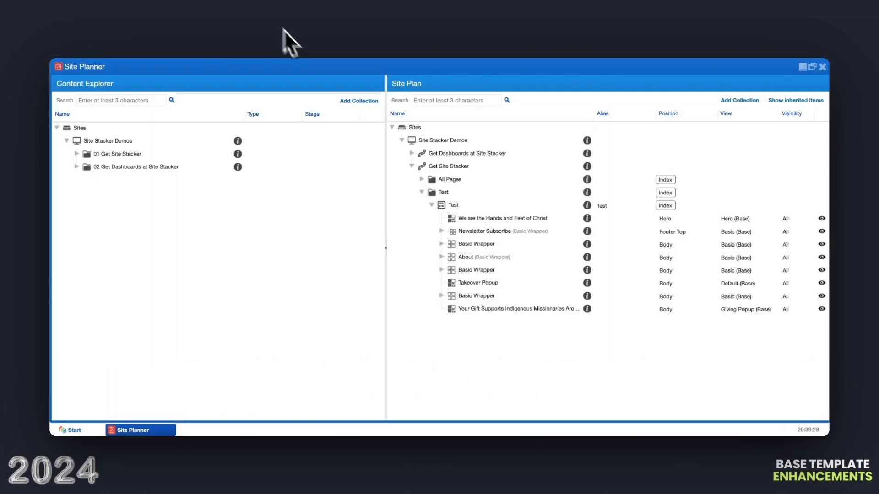
- Display the assigned content of the Test folder in the site plan and look through its items
left_click(463, 196)
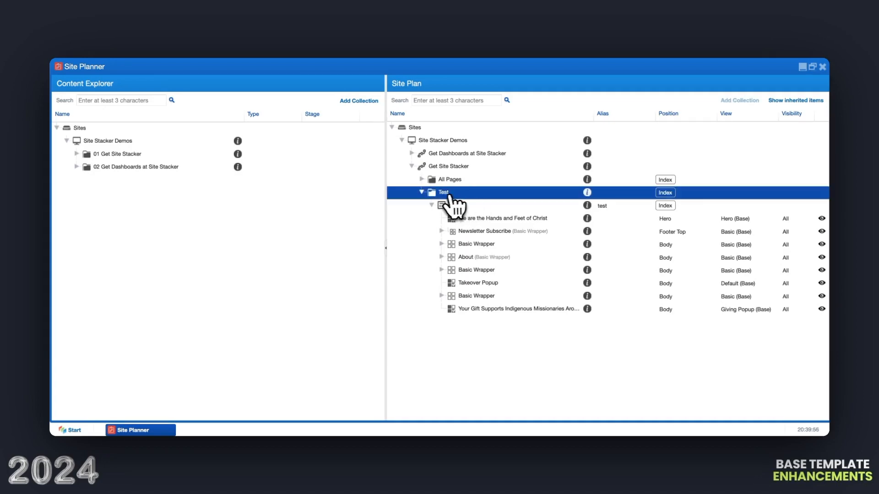
right_click(444, 194)
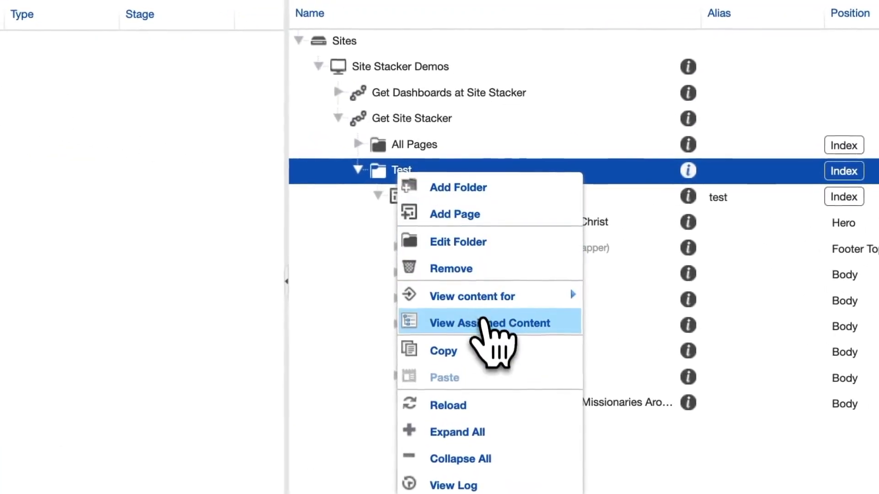
left_click(493, 321)
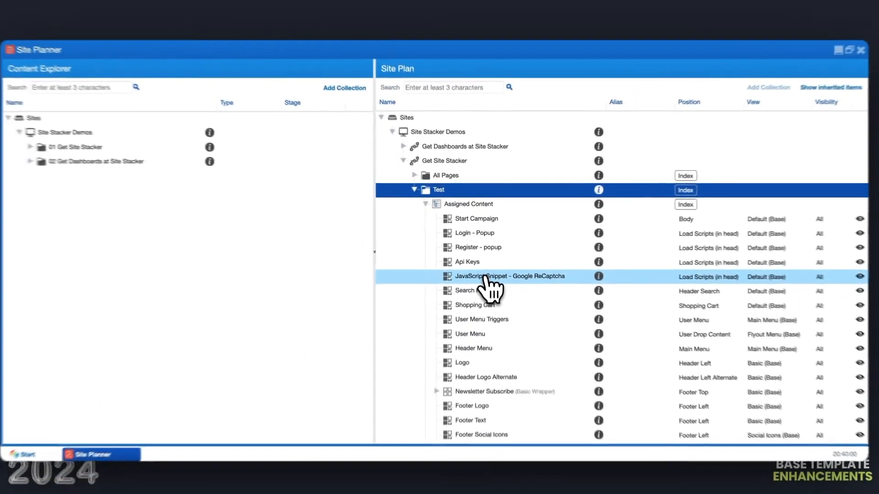
left_click(471, 197)
scroll(491, 275, "down", 2)
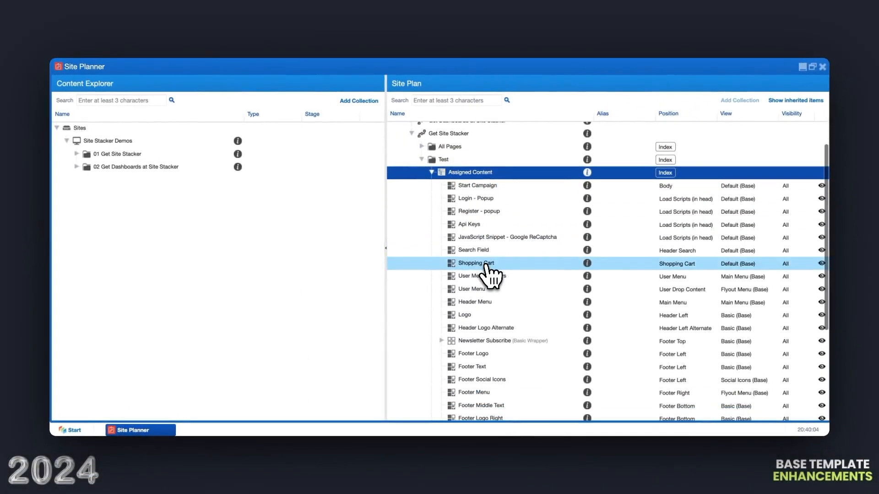
scroll(491, 270, "down", 2)
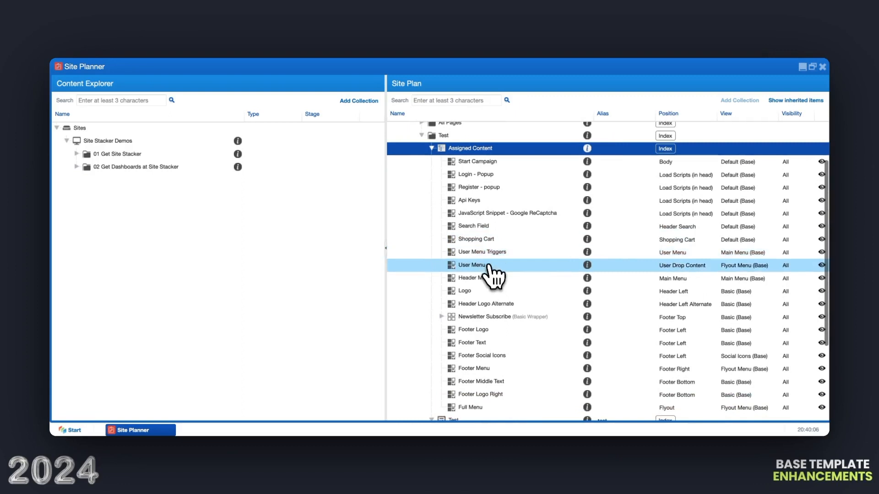
scroll(490, 270, "down", 3)
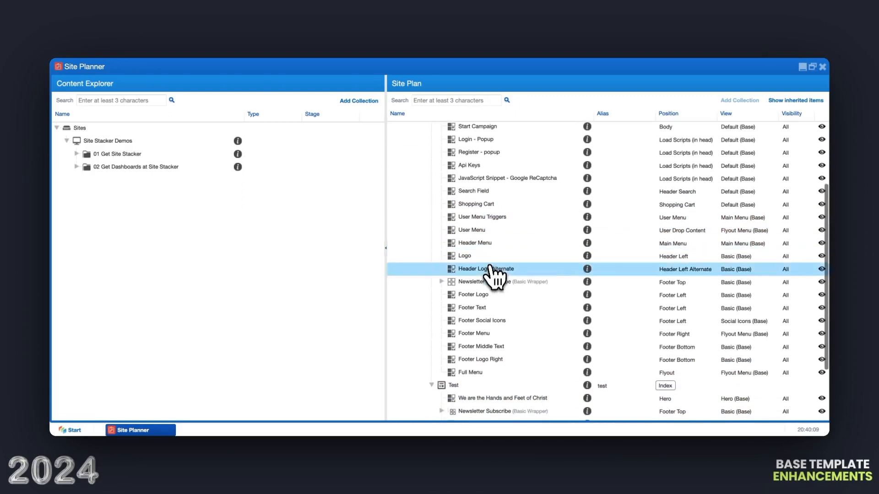
scroll(491, 256, "up", 5)
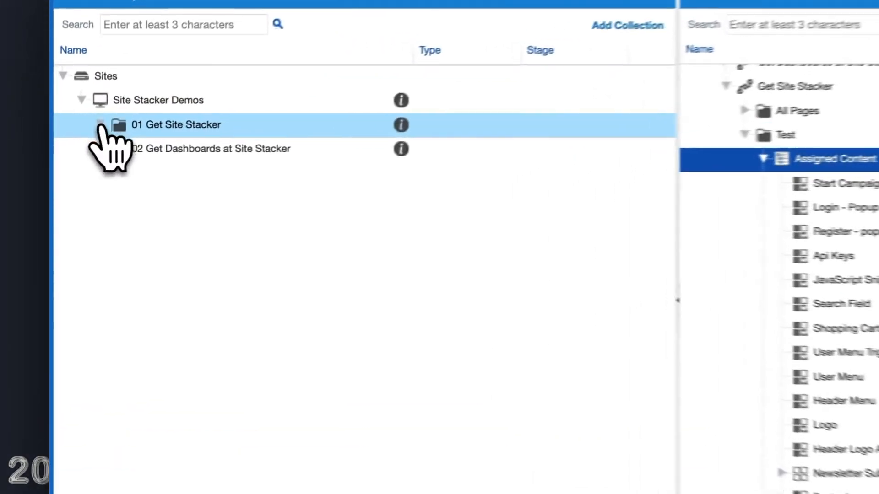
- Assign Basic Wrapper from the 10 Wrapper folder under 01 Get Site Stacker to the Test folder's assigned content
left_click(78, 153)
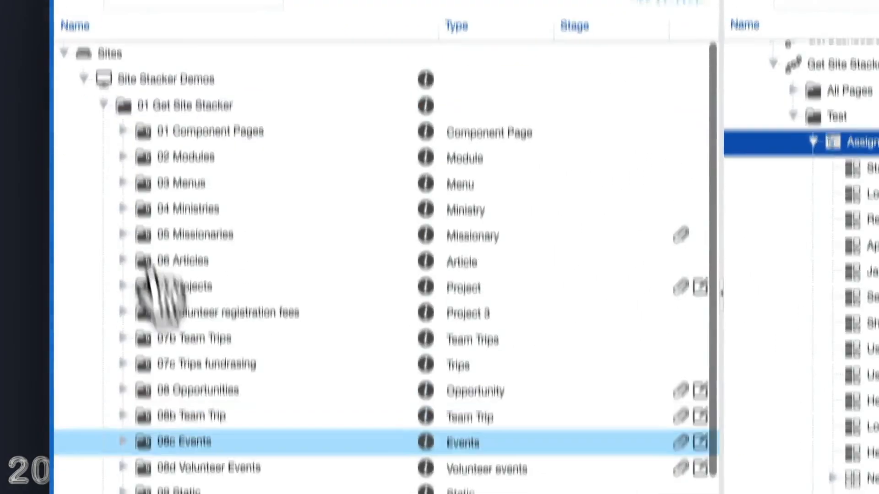
left_click(124, 353)
scroll(123, 357, "down", 5)
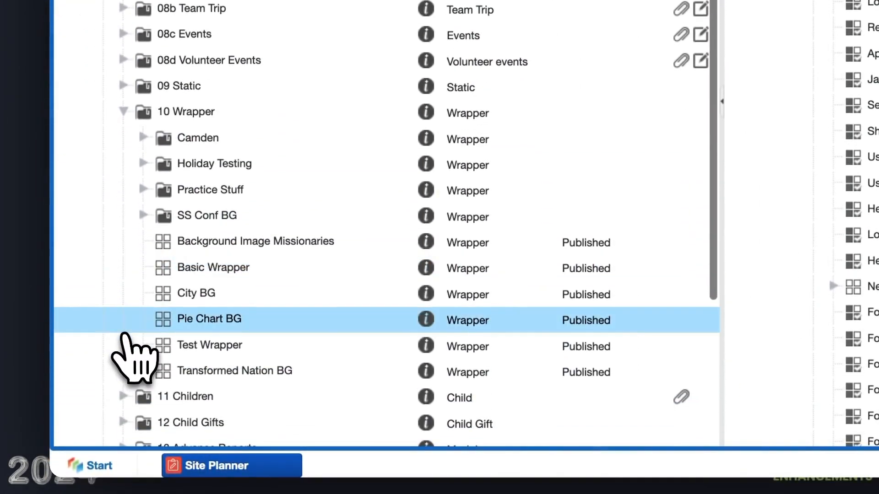
left_click_drag(192, 271, 878, 0)
left_click_drag(670, 105, 669, 141)
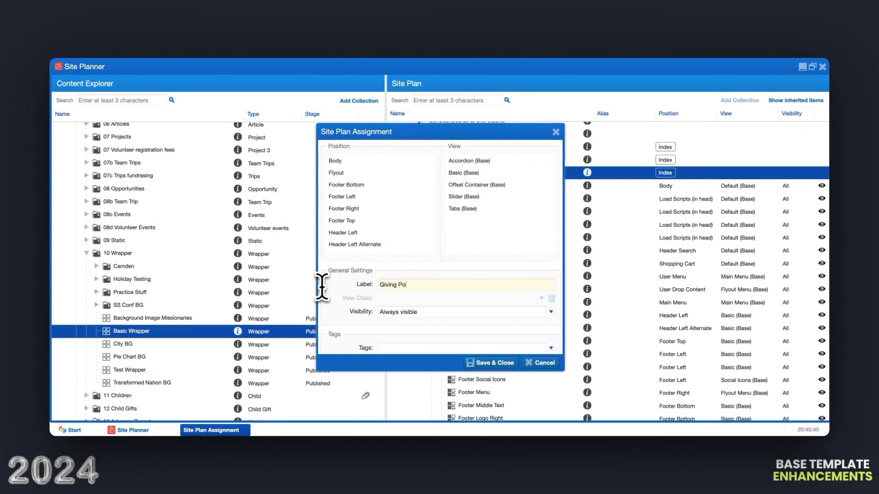
- Label the wrapper assignment Giving Popup, place it in the Popup position with the Tabs (Base) view, and save it
scroll(336, 223, "down", 3)
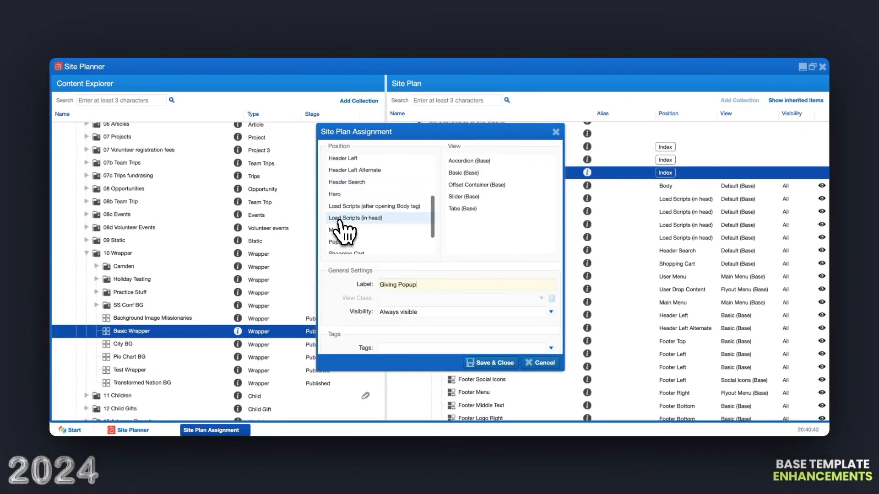
left_click(341, 237)
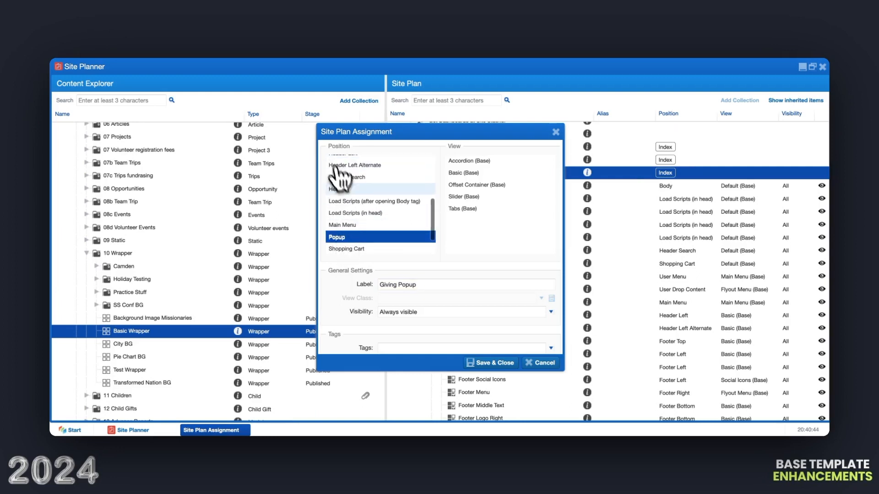
left_click(476, 209)
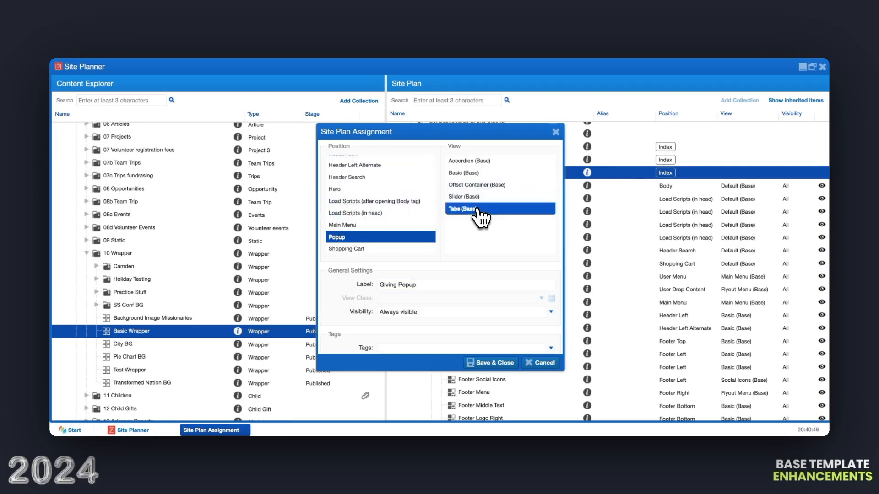
left_click(493, 364)
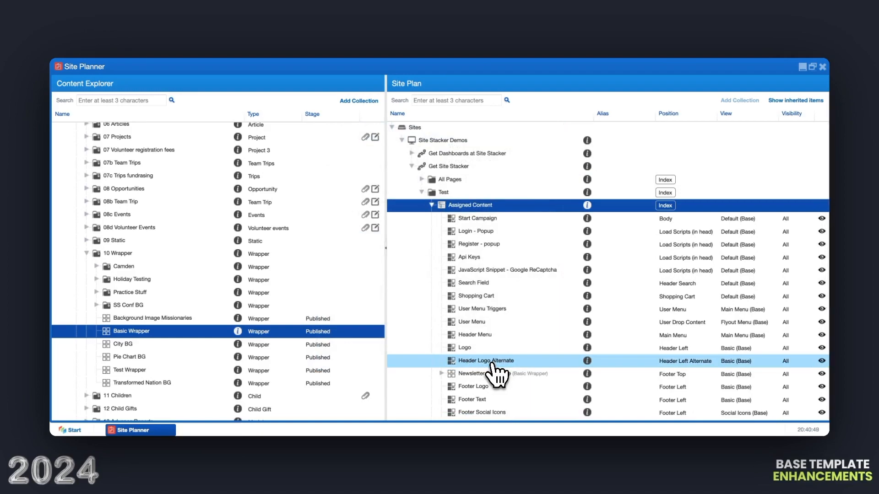
scroll(495, 361, "down", 3)
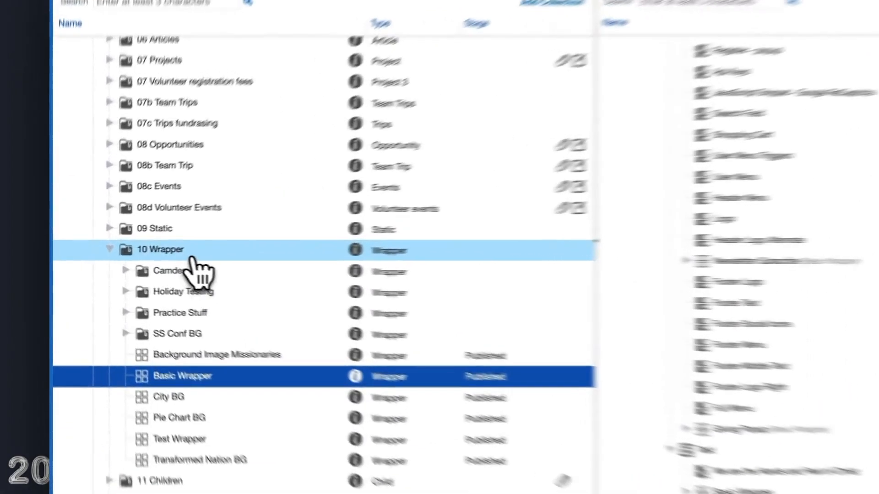
- Add a folder named Giving Popup Items inside the 10 Wrapper folder
right_click(191, 256)
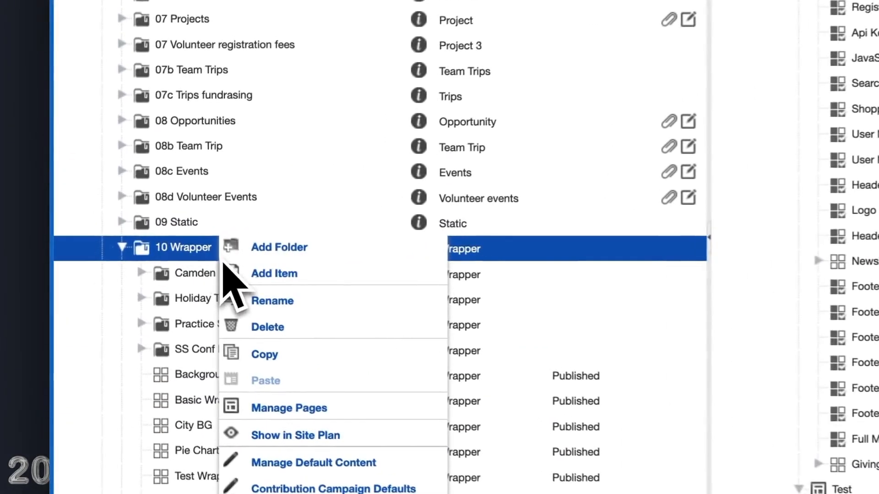
left_click(206, 271)
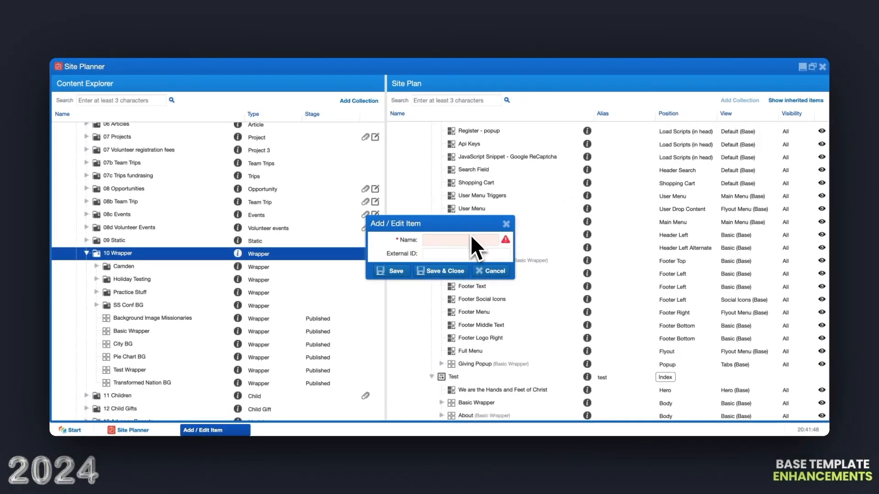
type("Giving Popup Items")
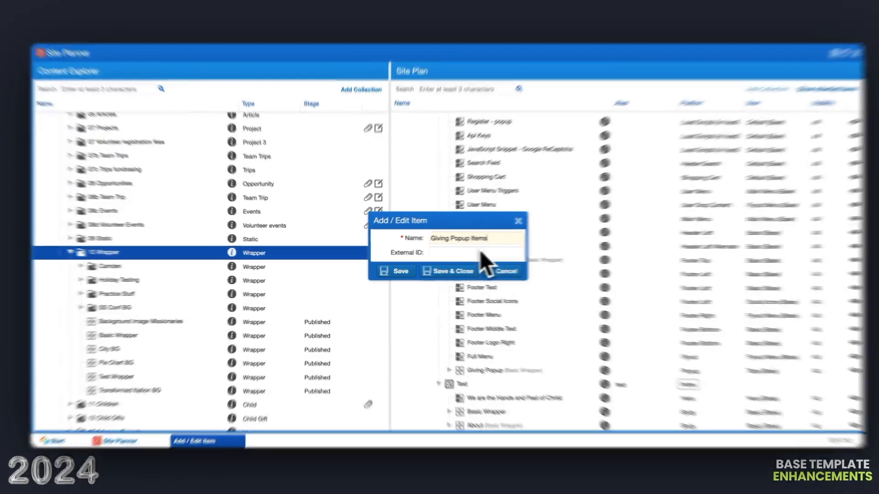
left_click(440, 271)
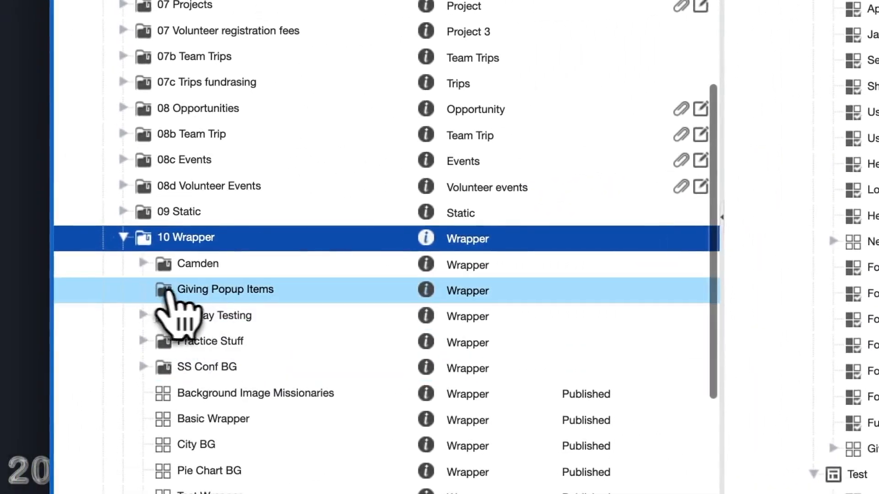
- Create a wrapper item titled Support A Missionary in the Giving Popup Items folder and save it
right_click(184, 295)
left_click(197, 253)
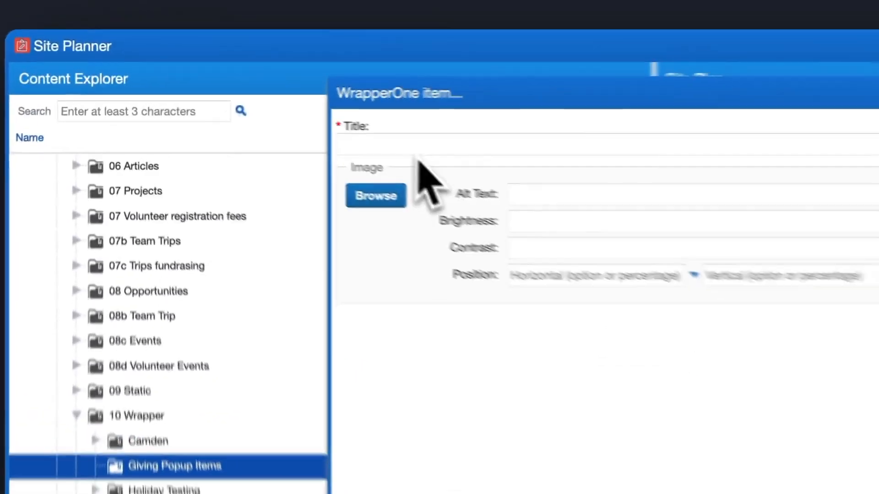
left_click(421, 149)
type("Support A Missionary")
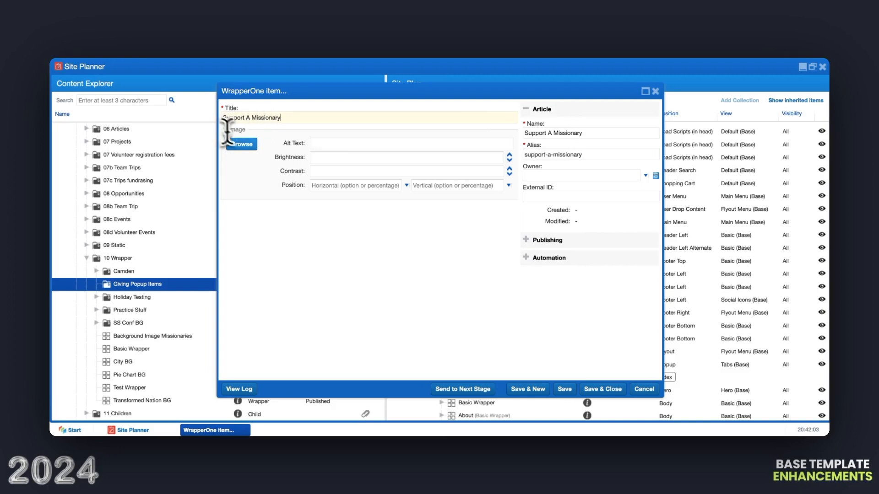
left_click(568, 387)
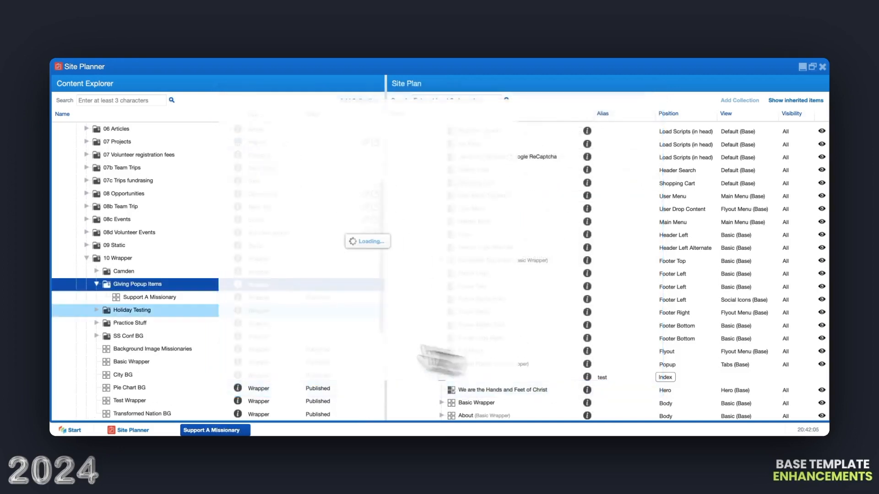
- Create a second wrapper item titled General Fund in the Giving Popup Items folder and save it
right_click(178, 289)
left_click(197, 267)
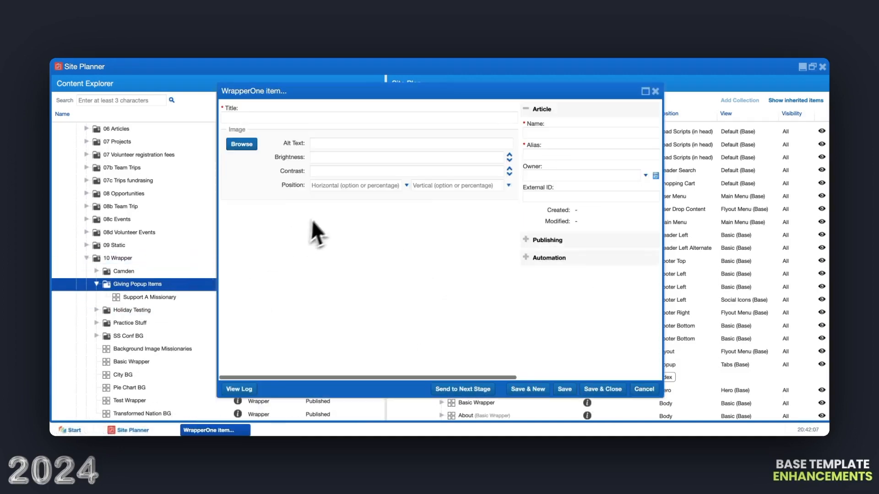
type("Giving")
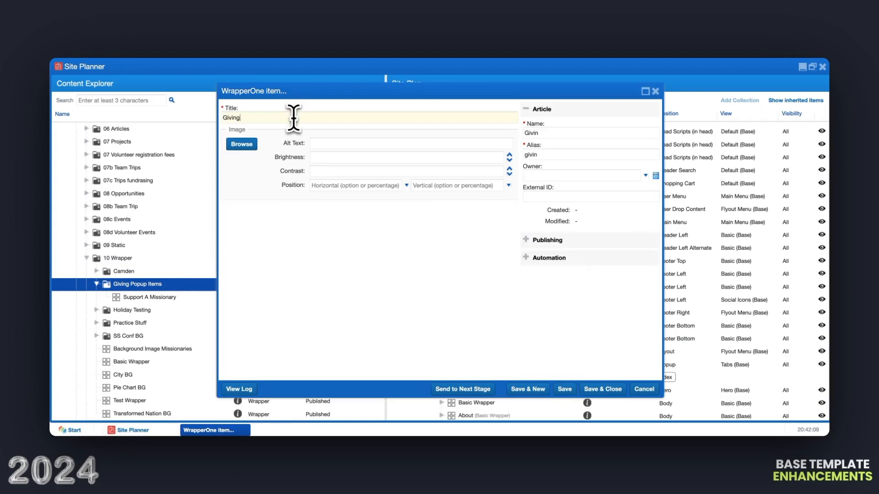
type(" Proj")
left_click_drag(290, 119, 199, 113)
type("General Fund")
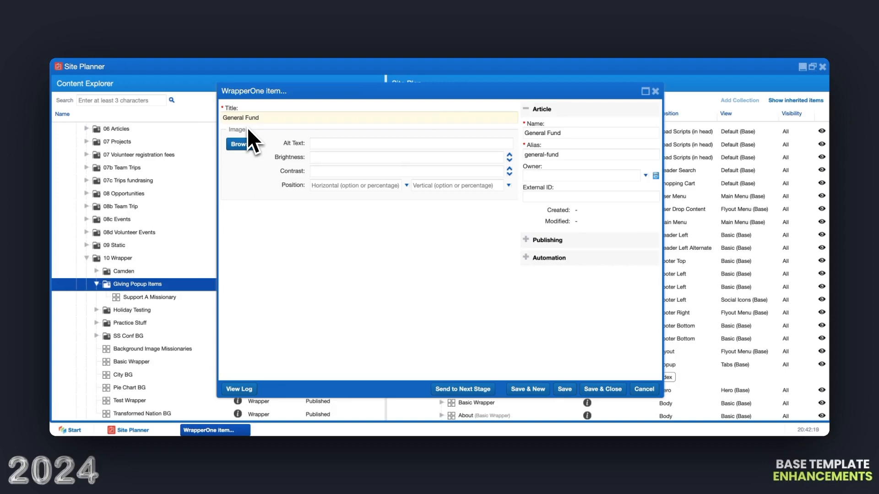
left_click(590, 389)
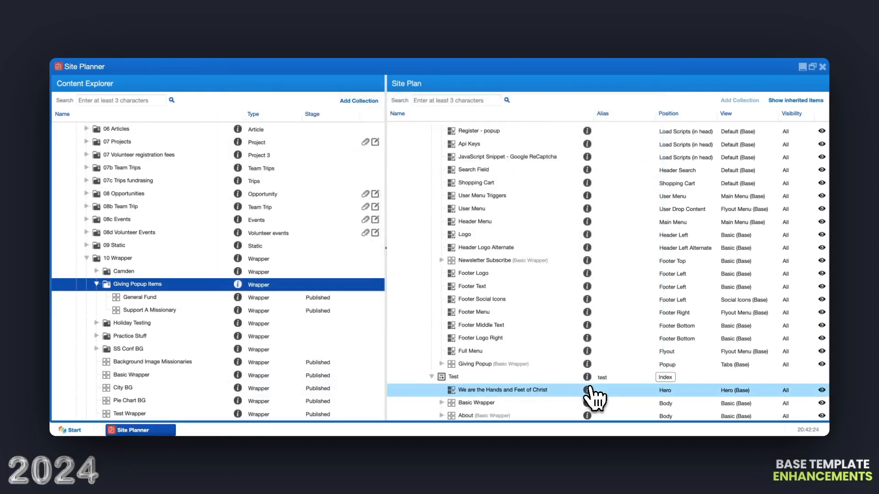
- Assign the Support A Missionary wrapper inside the Giving Popup wrapper with the Basic (Base) view and Color 4 view class, and save
scroll(461, 348, "down", 1)
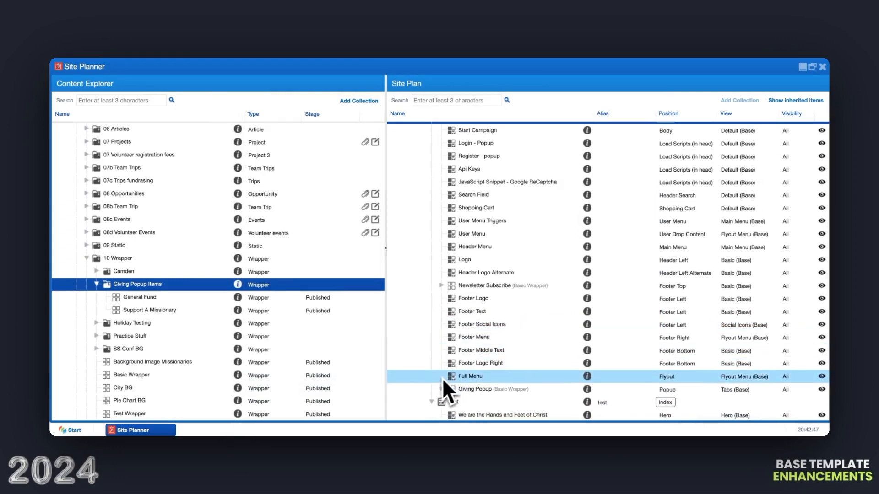
left_click(443, 390)
scroll(466, 403, "down", 3)
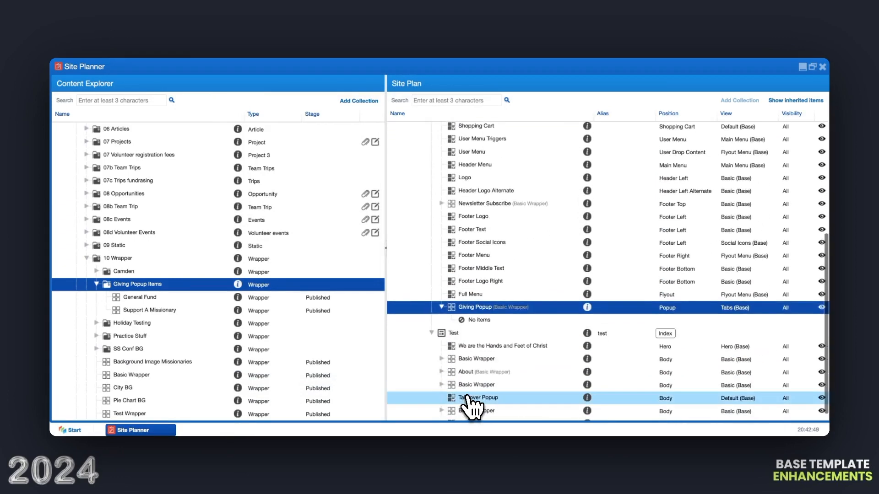
left_click(135, 311)
left_click_drag(136, 311, 437, 320)
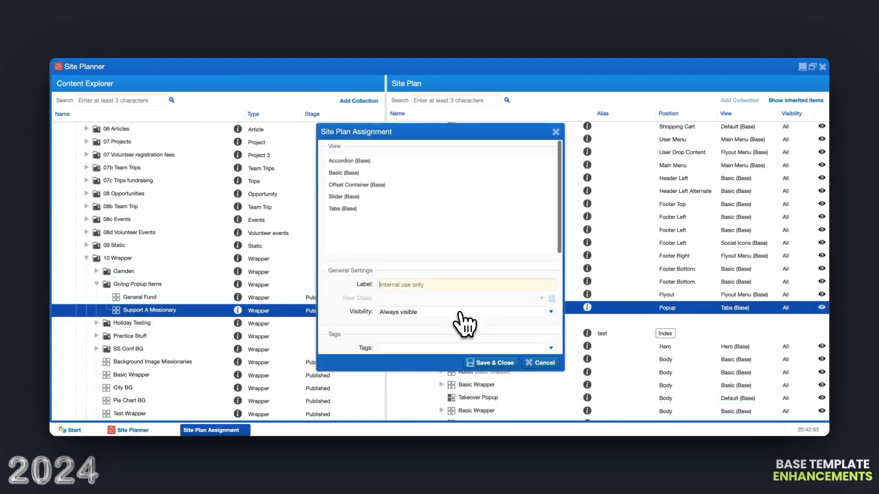
left_click(359, 174)
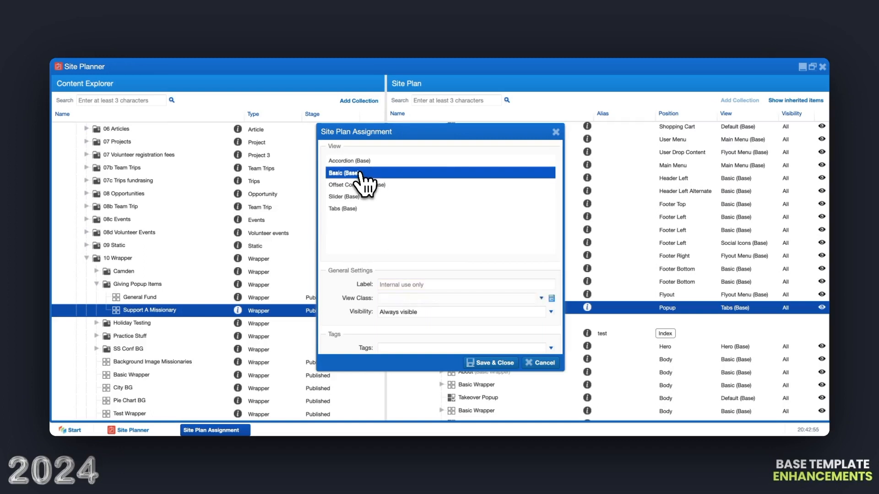
left_click(415, 298)
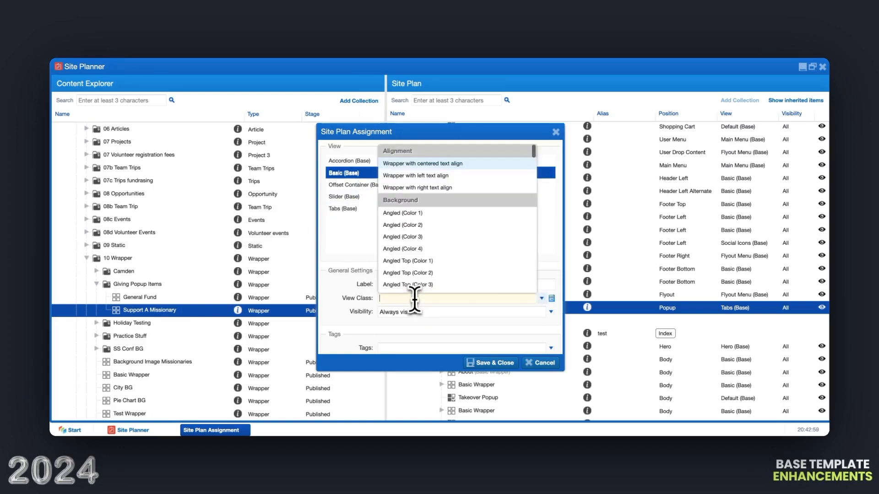
scroll(410, 270, "down", 5)
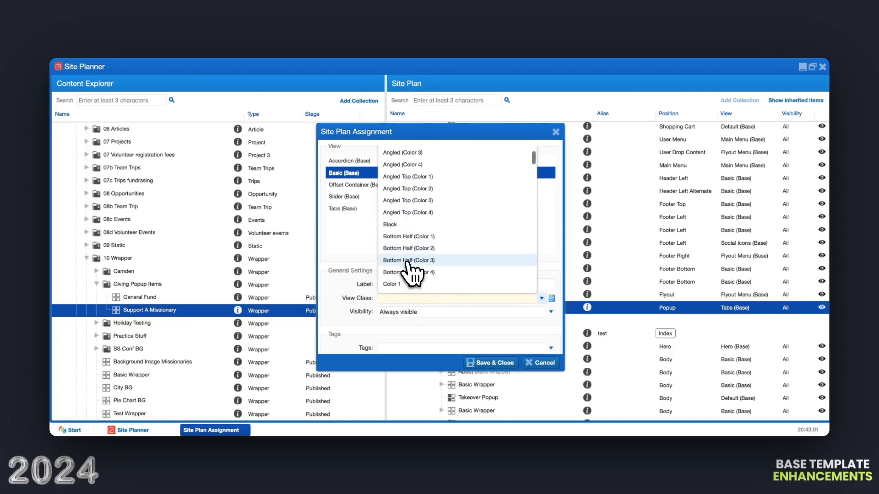
left_click(406, 263)
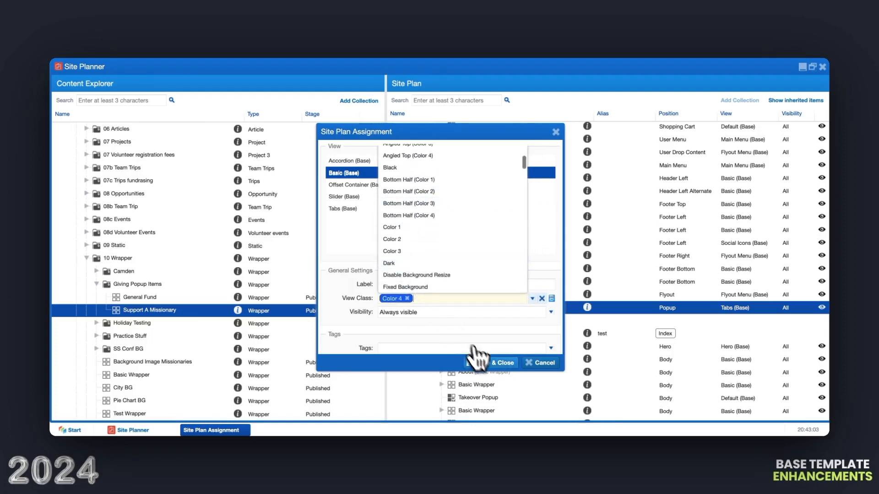
left_click(489, 364)
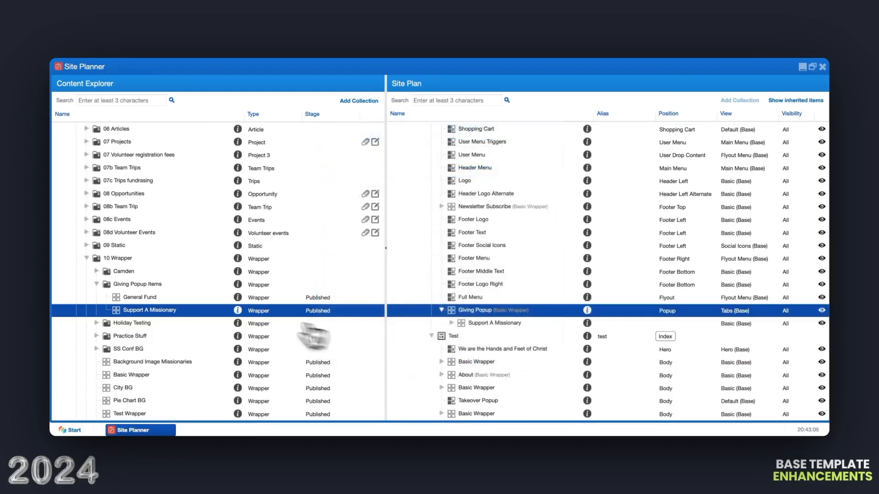
- Assign the General Fund wrapper inside Giving Popup with the Basic (Base) view and Color 4 view class, and save
left_click_drag(170, 300, 469, 318)
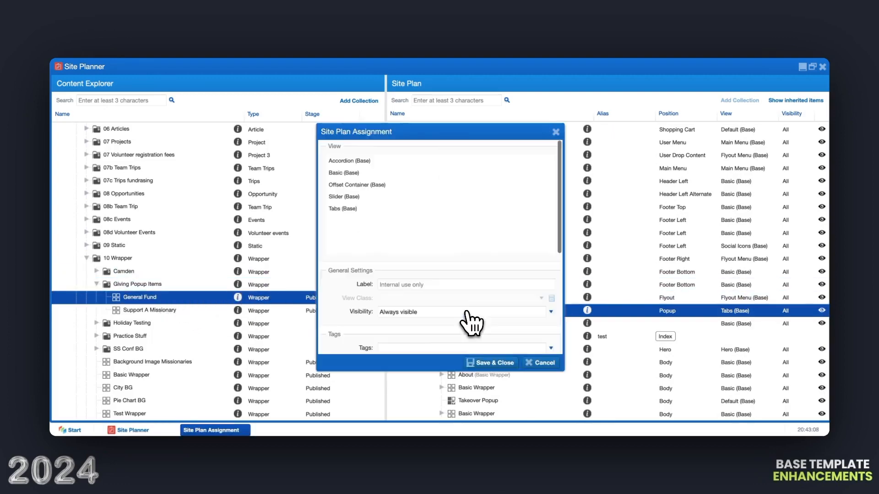
left_click(336, 172)
left_click(408, 300)
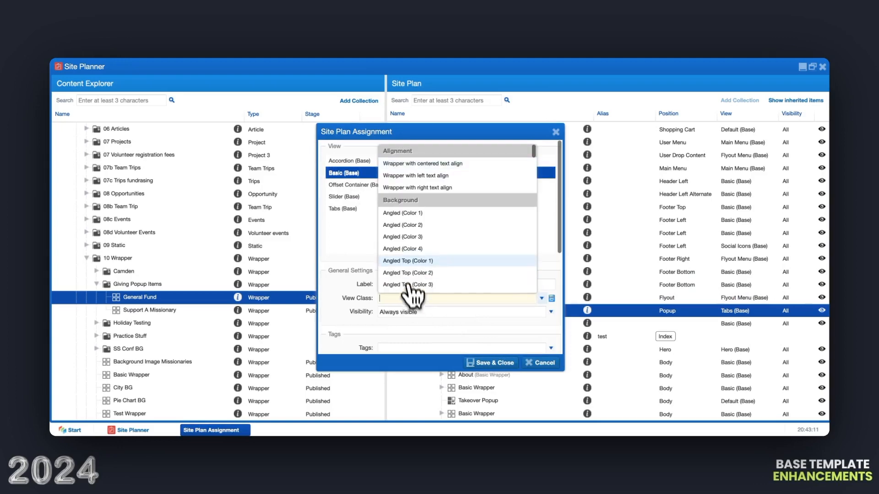
scroll(408, 279, "down", 3)
scroll(407, 274, "down", 3)
left_click(399, 190)
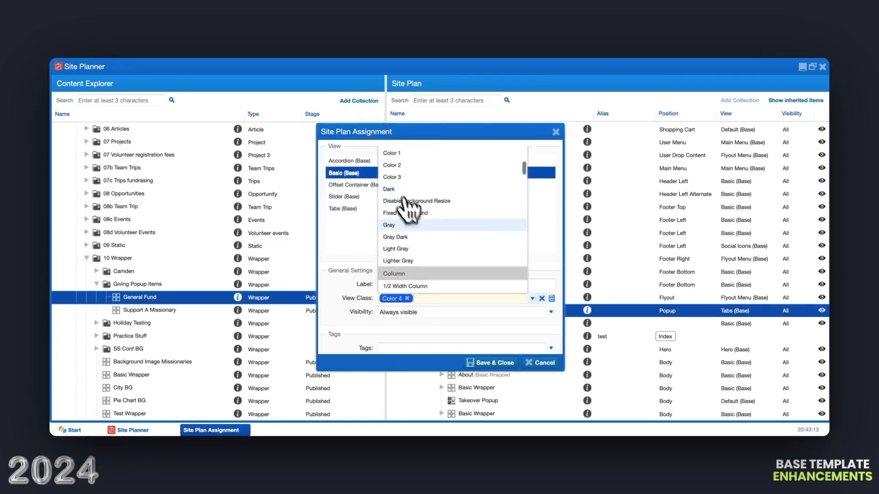
left_click(494, 361)
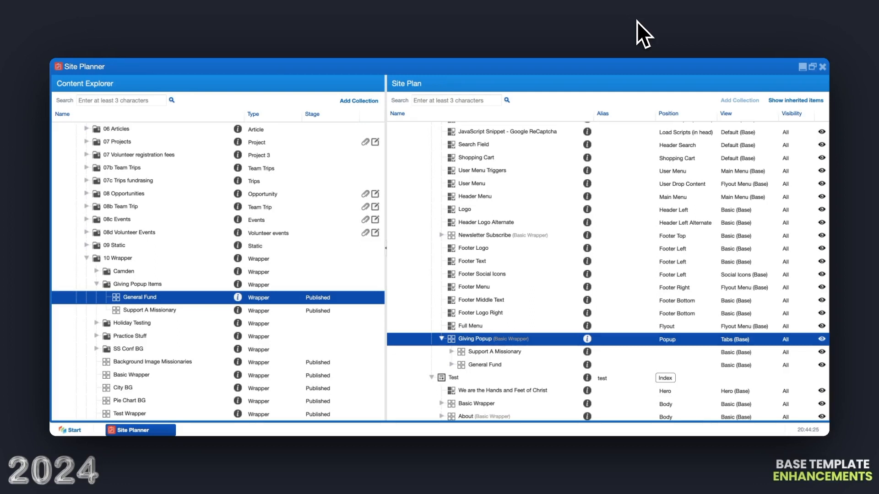
- Add a folder named Giving Popup inside the 09 Static folder
left_click(87, 246)
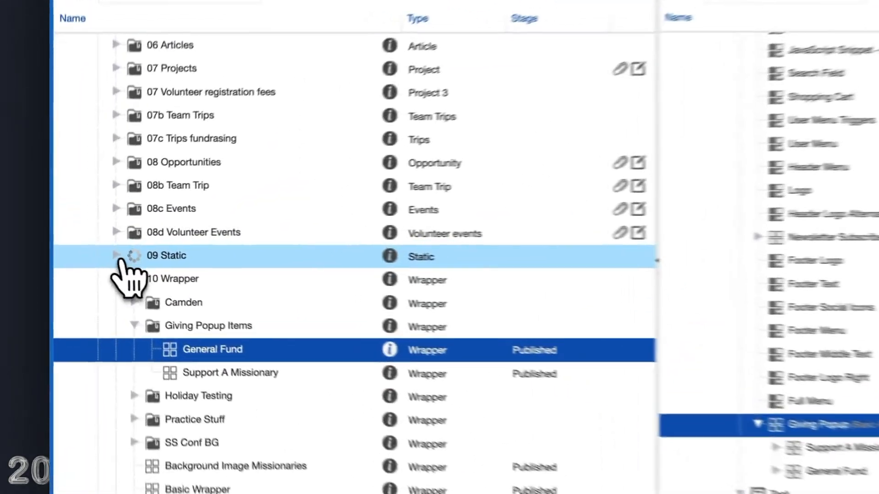
right_click(173, 264)
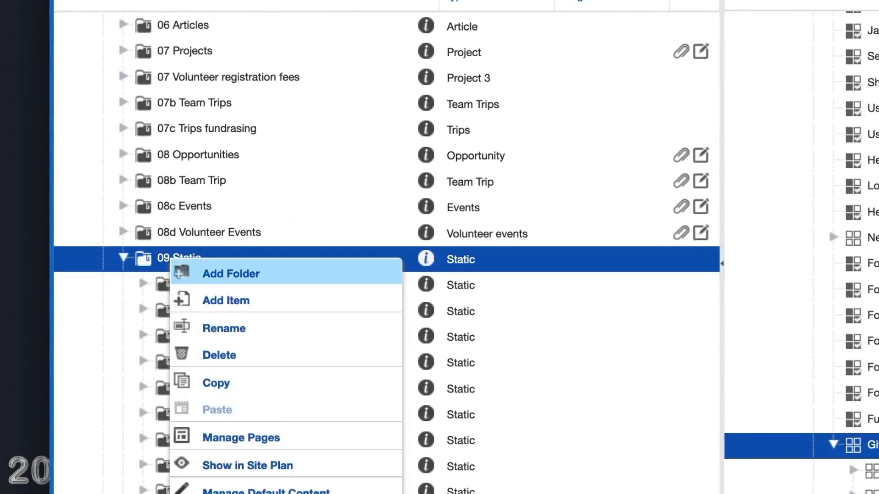
left_click(221, 304)
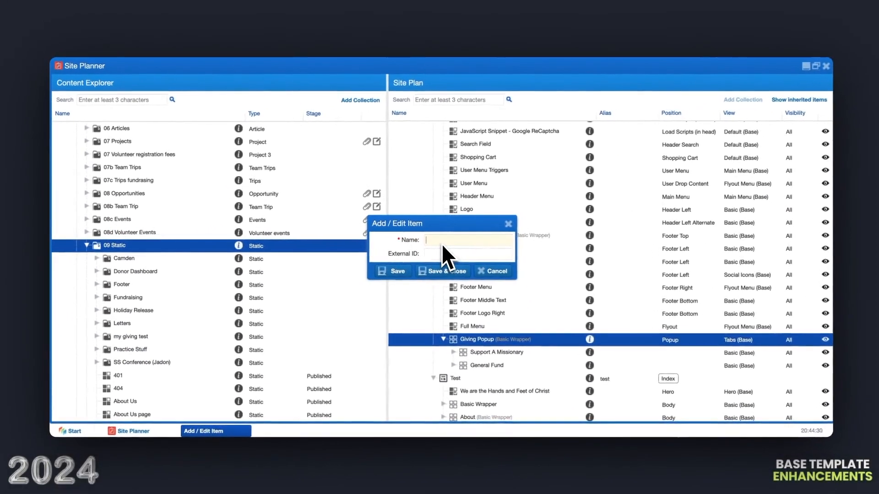
type("G")
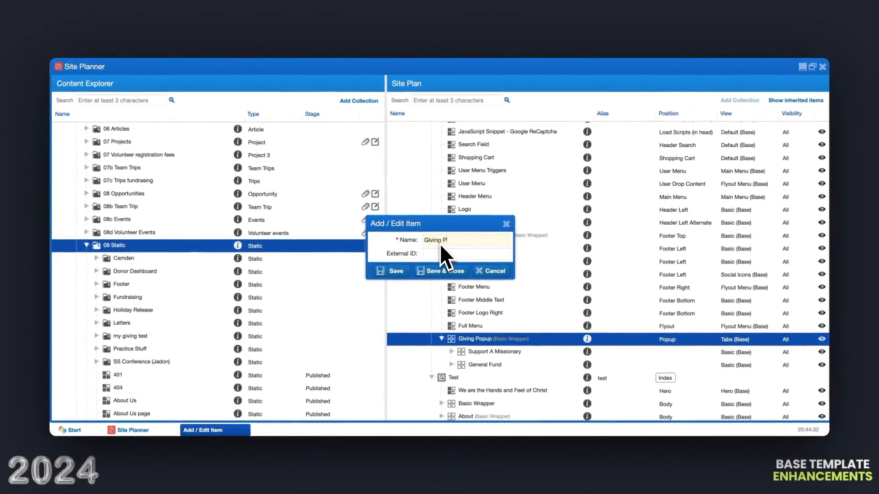
type("iving P")
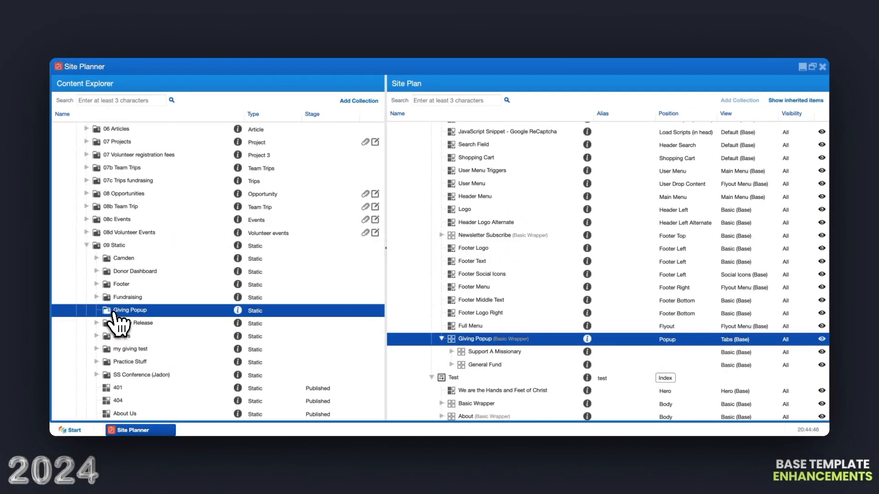
- Create a static item titled Search For A Missionary in the new Giving Popup folder and save it
right_click(115, 316)
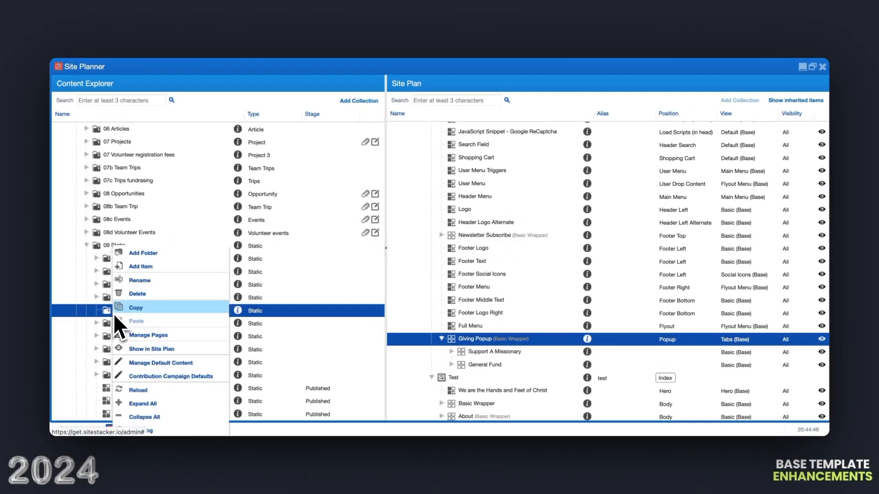
left_click(140, 266)
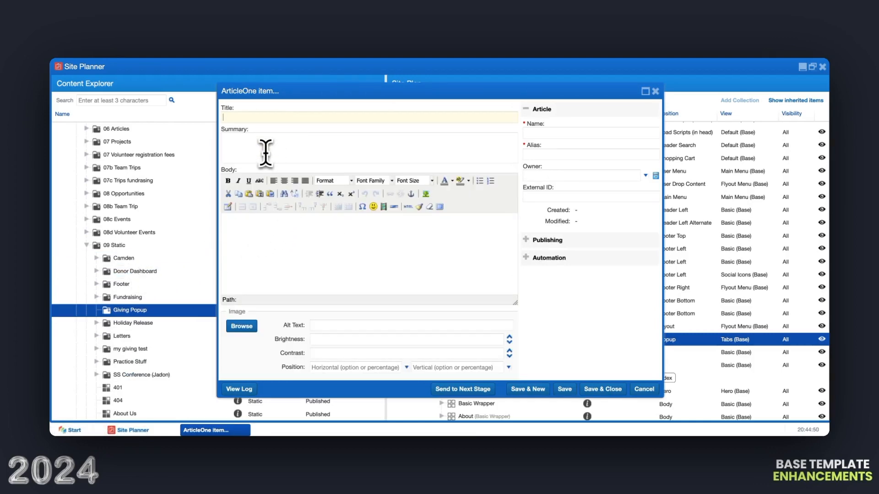
type("Sea")
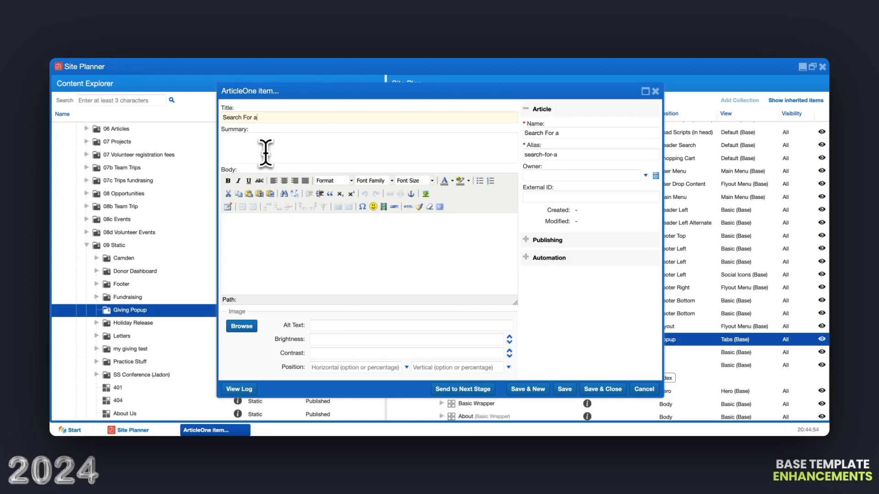
type("rch For A Missionary")
left_click(592, 390)
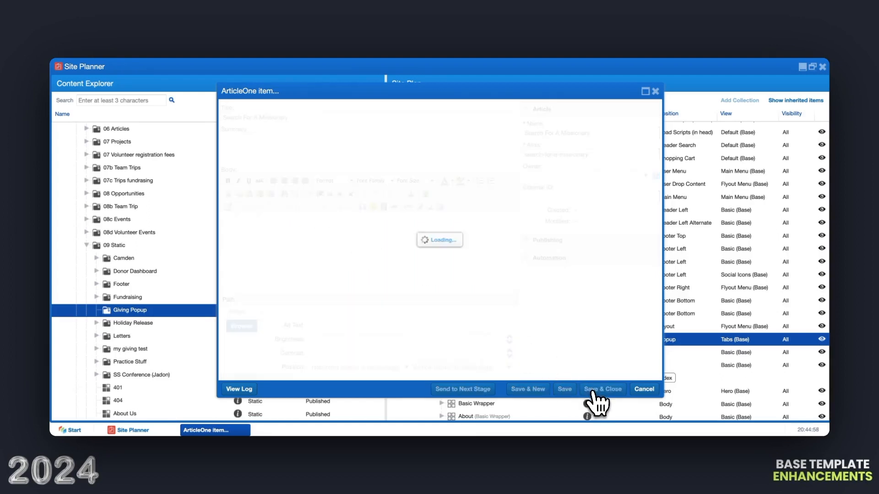
- Assign Search For A Missionary to the Support A Missionary wrapper with the Basic (Base) view and Text Center, White and H3 classes, and save
left_click(132, 265)
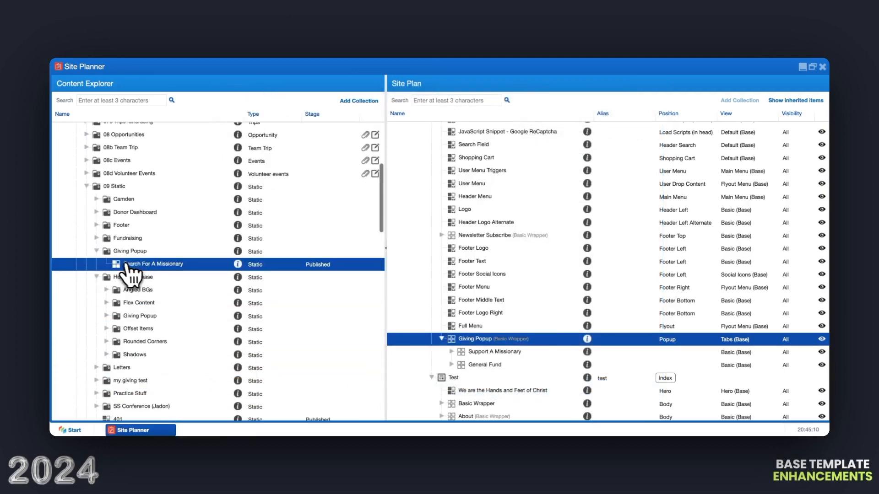
left_click_drag(130, 265, 477, 353)
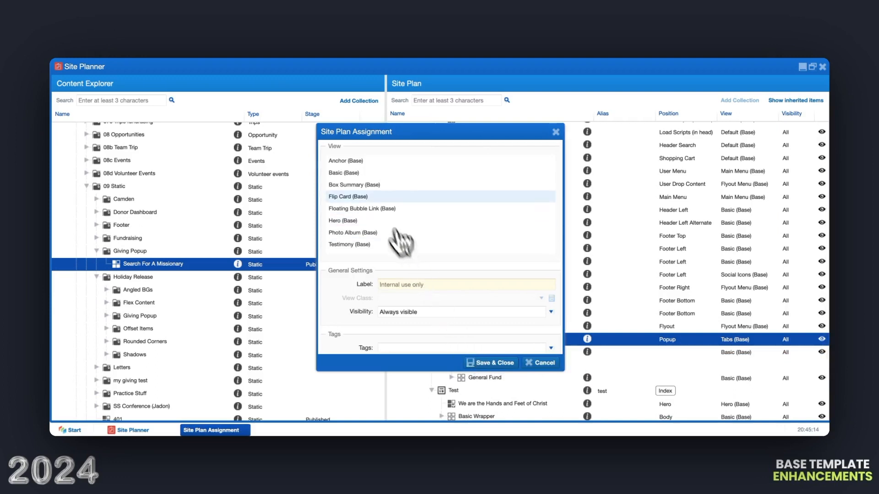
left_click(361, 174)
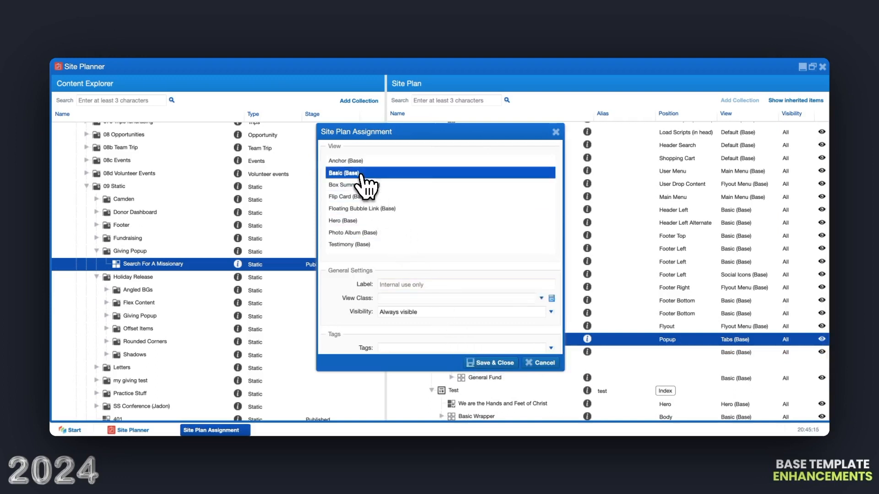
left_click(392, 298)
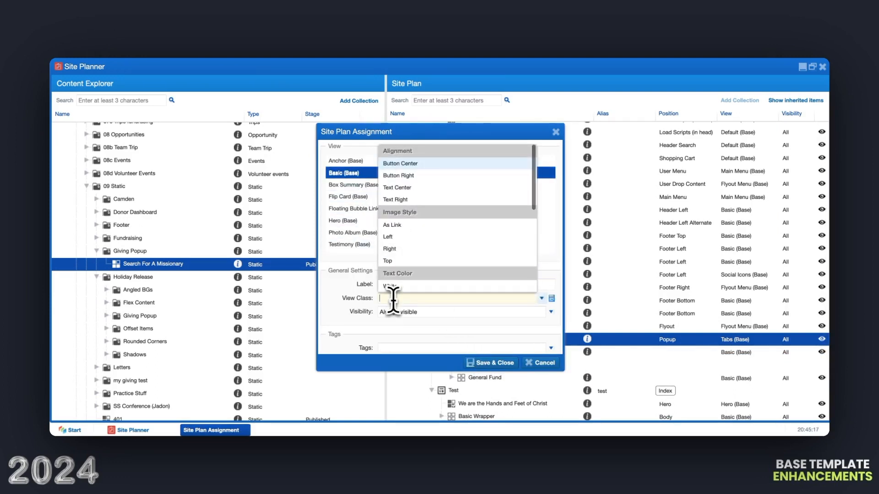
left_click(397, 187)
scroll(405, 237, "down", 2)
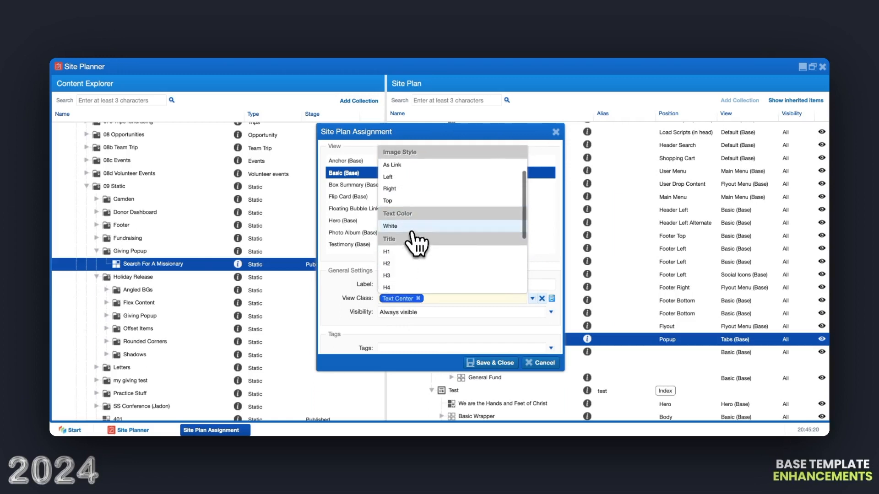
left_click(411, 226)
scroll(417, 234, "down", 2)
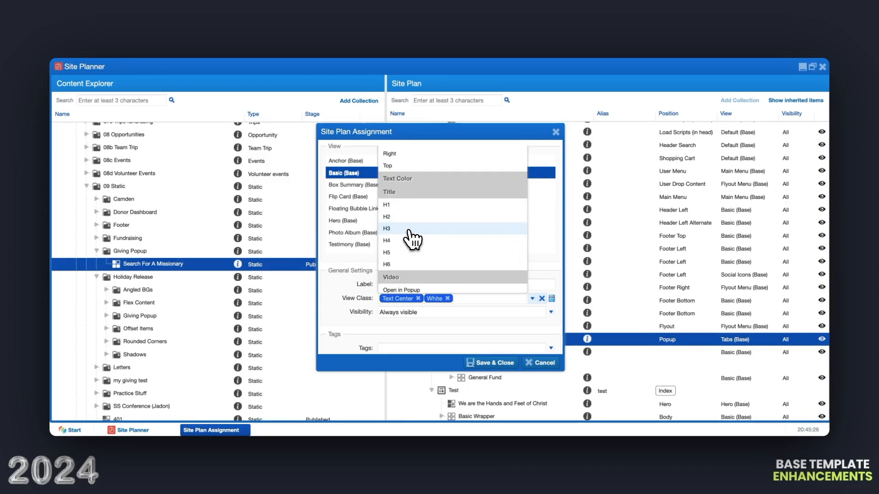
left_click(409, 230)
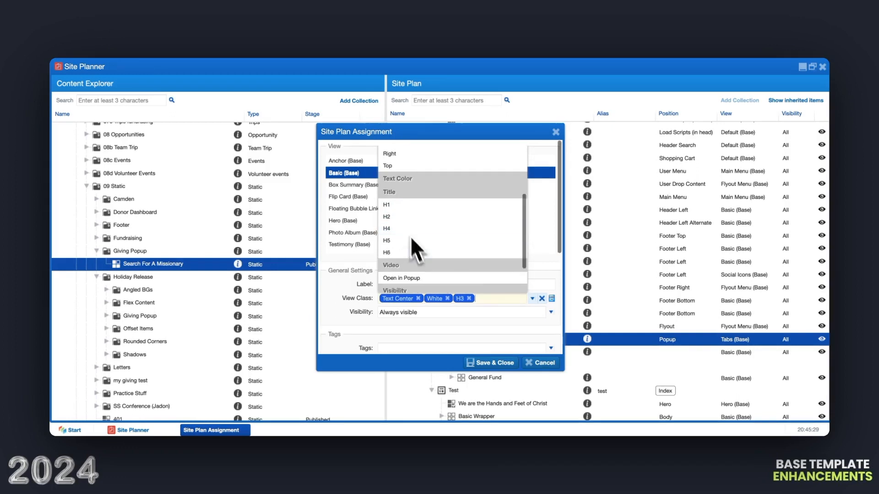
left_click(488, 365)
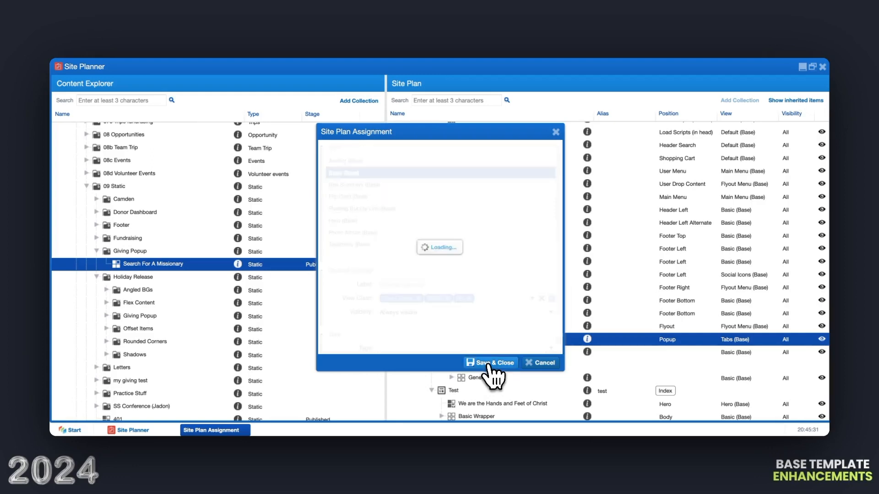
- Start a new item in the Search folder under 02 Modules
left_click(87, 186)
scroll(87, 192, "up", 5)
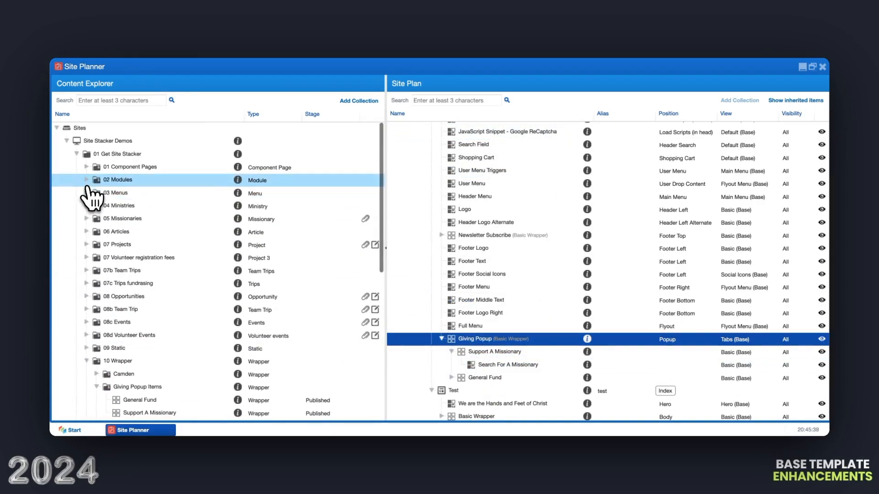
left_click(87, 182)
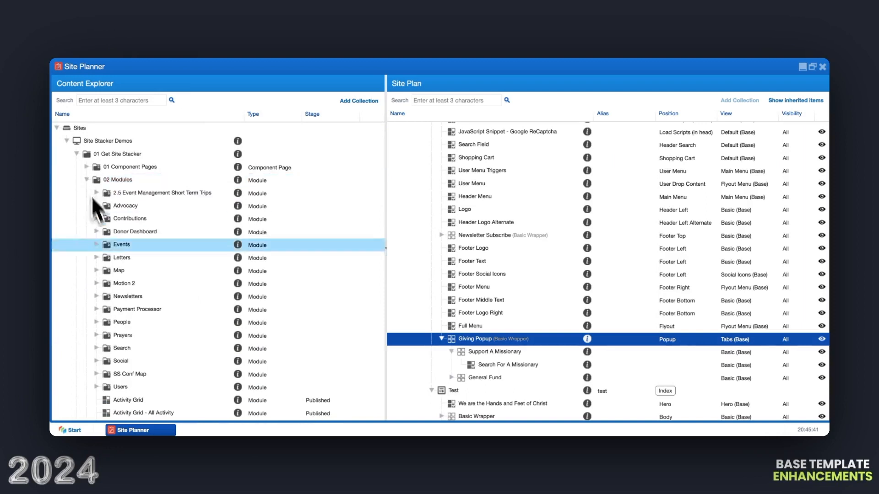
left_click(113, 348)
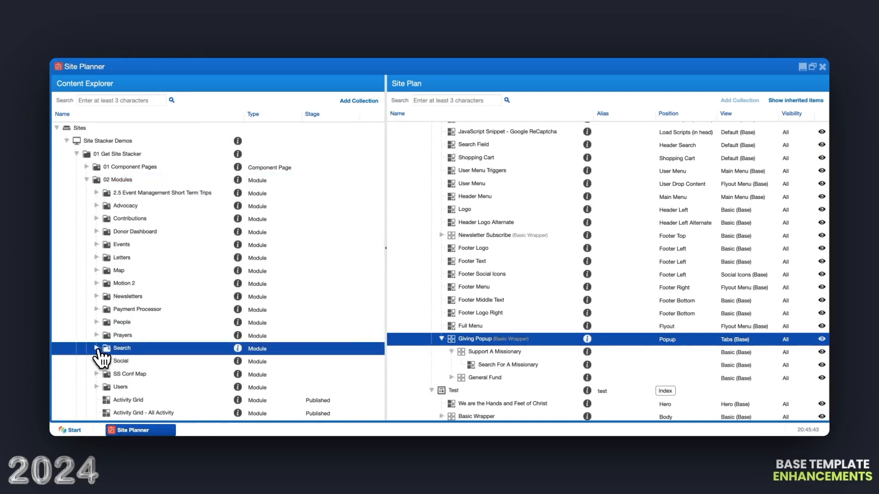
left_click(97, 348)
scroll(119, 357, "down", 2)
scroll(119, 352, "down", 1)
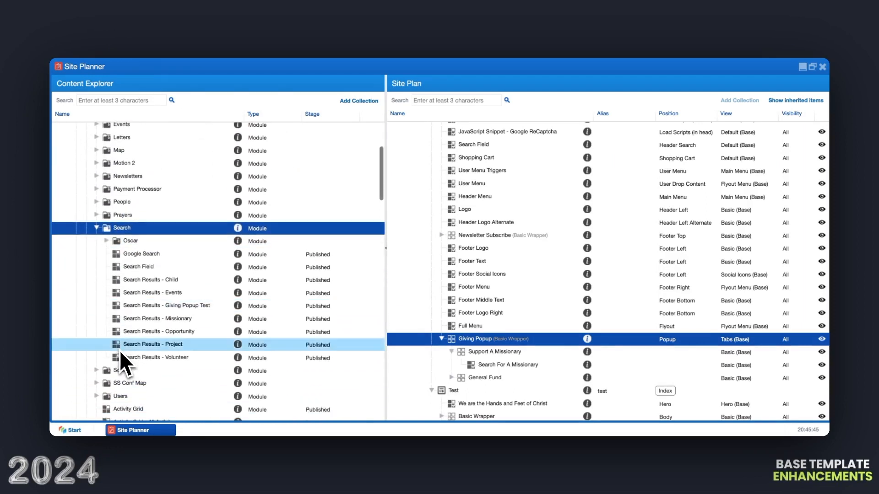
right_click(123, 228)
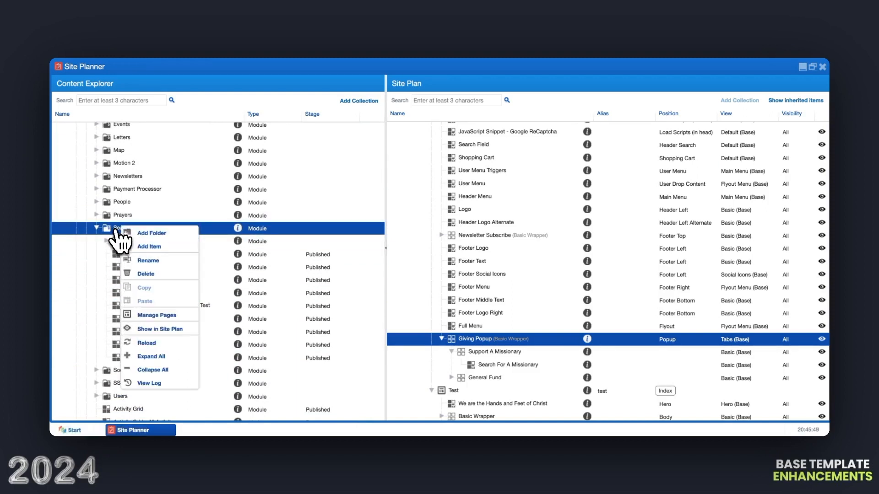
left_click(147, 247)
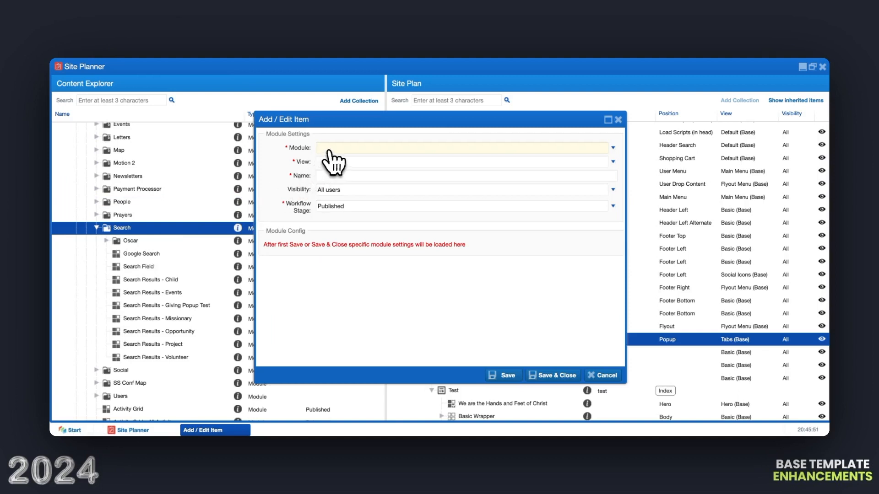
- Create a Search Results module with the responsive view, named Search Results - Missionary item in giving popup, and save it
type("sear")
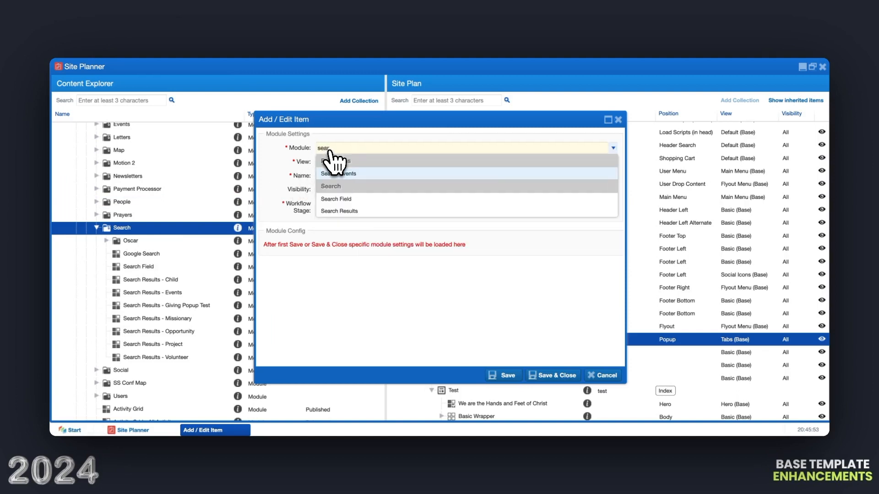
type("ch result")
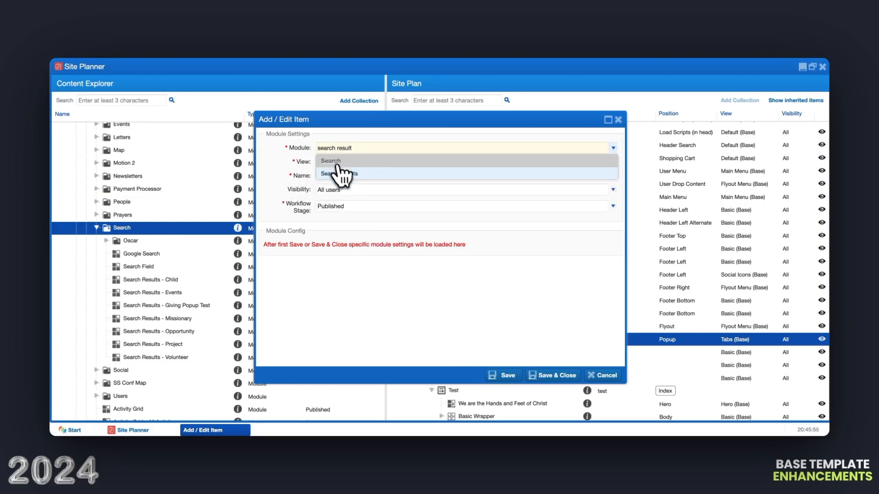
left_click(342, 174)
left_click(363, 165)
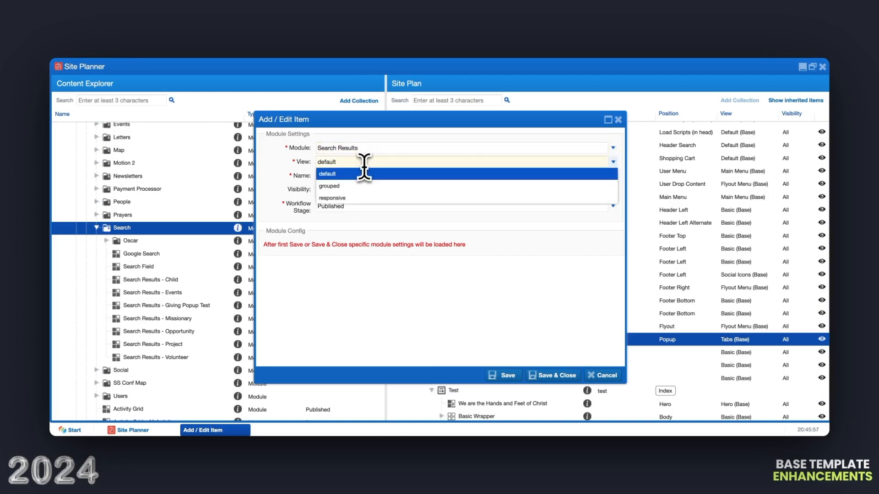
left_click(372, 198)
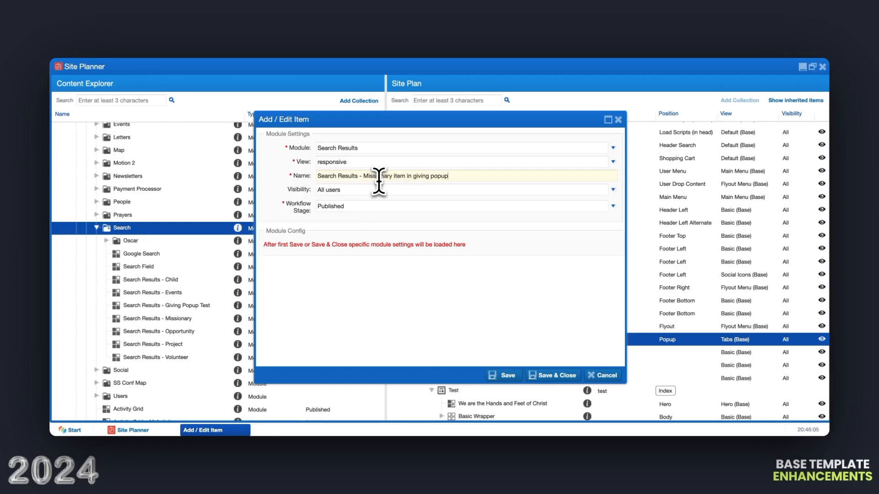
left_click(502, 376)
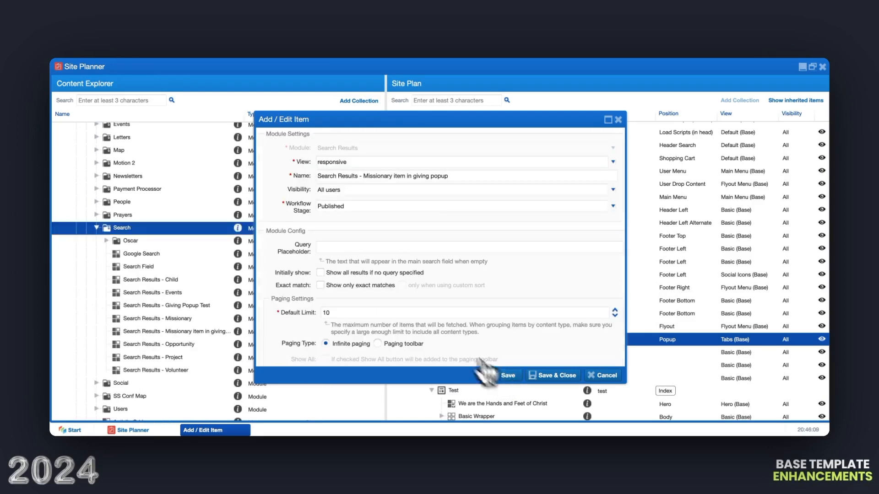
- Set the module's query placeholder to "Search for a missionary..." and its default paging limit to 1
scroll(394, 297, "down", 1)
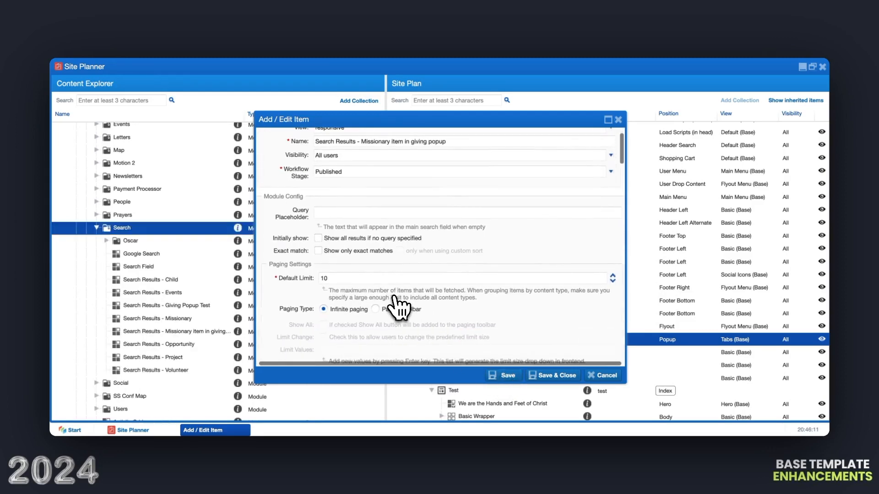
left_click(341, 213)
type("Search for a m")
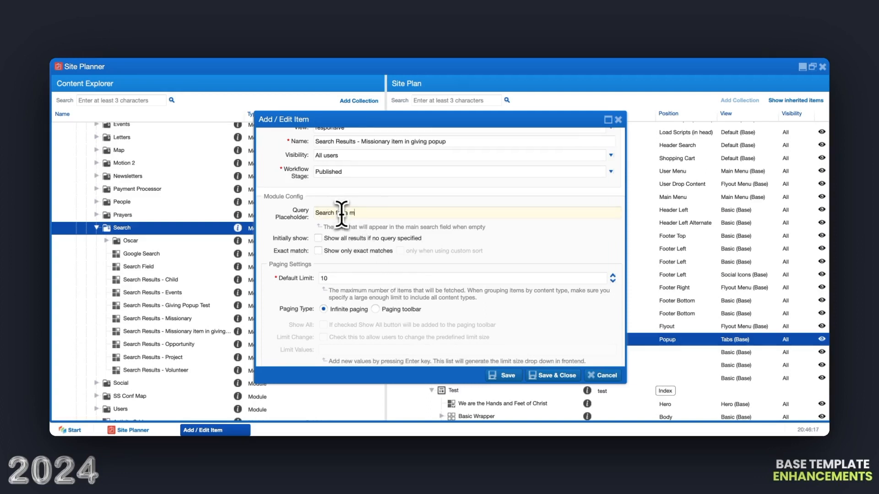
type("issionary...")
scroll(316, 243, "down", 1)
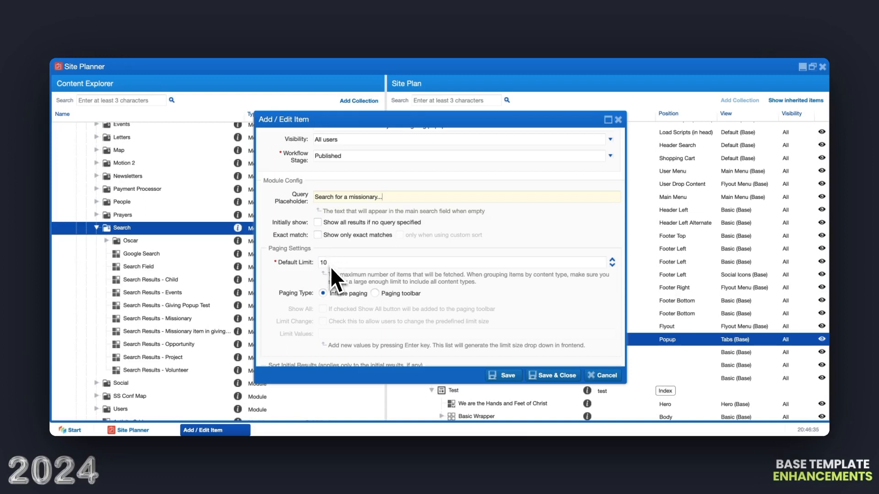
left_click(329, 262)
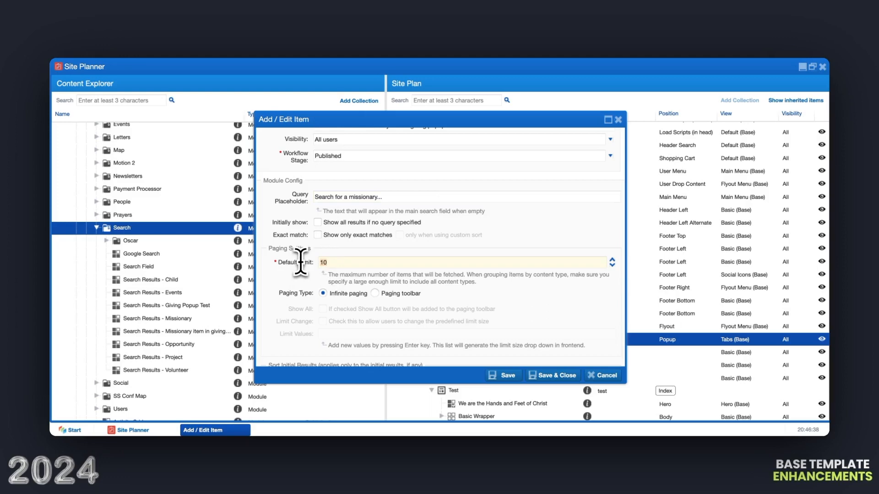
- Choose Missionary as the module's content type configuration, check the remaining settings, then save and close the module
scroll(285, 235, "down", 6)
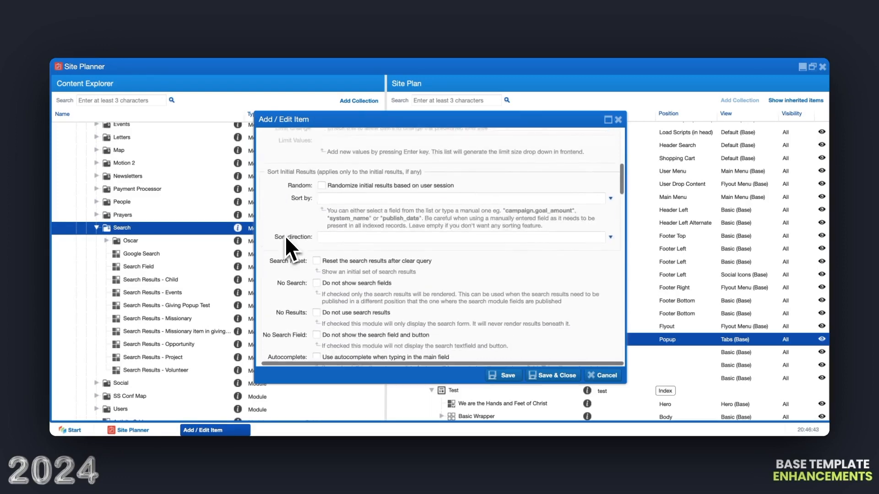
scroll(284, 235, "down", 1)
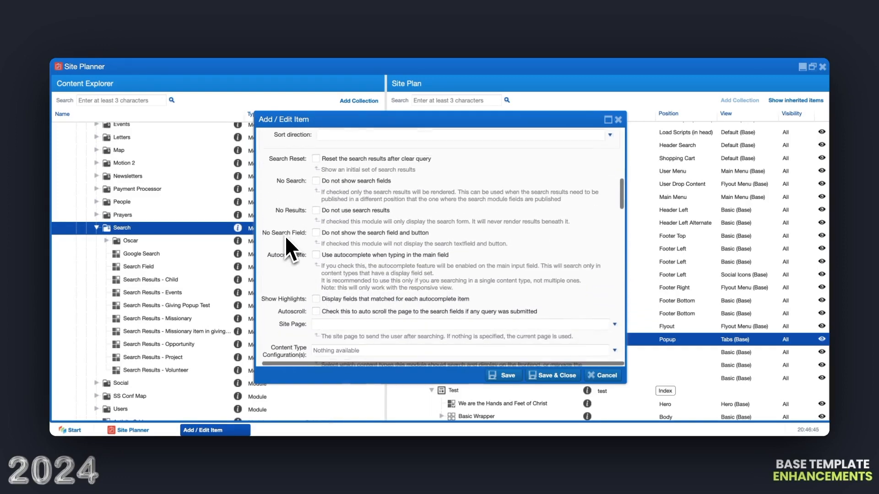
scroll(285, 235, "down", 3)
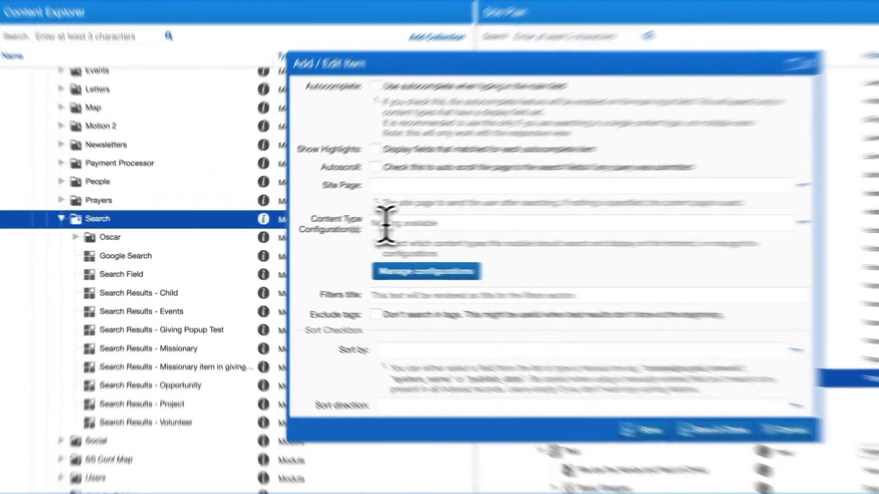
left_click(324, 230)
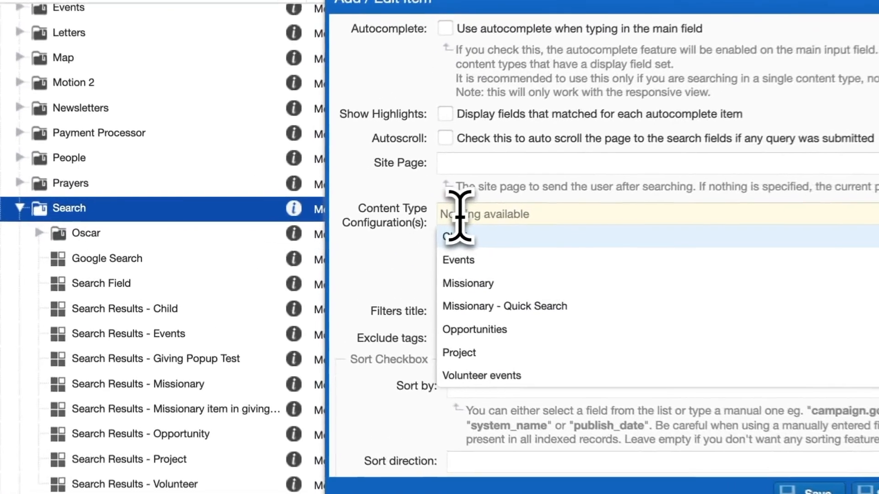
left_click(478, 284)
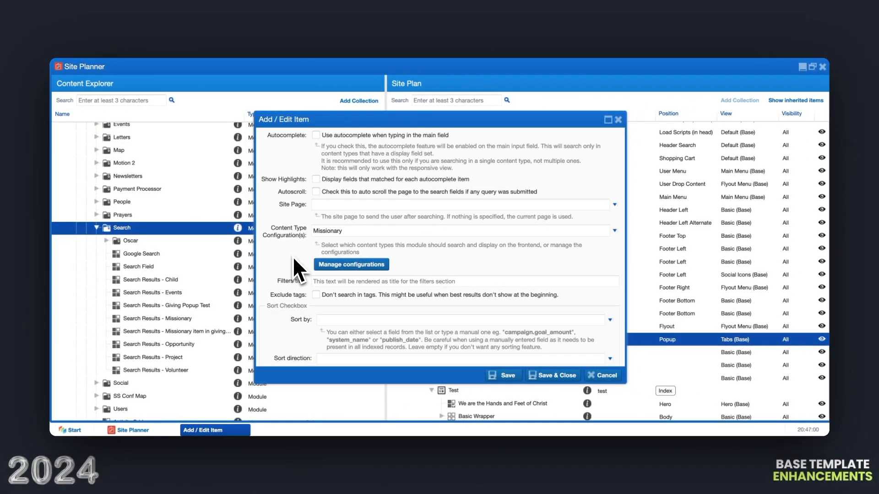
scroll(322, 247, "down", 10)
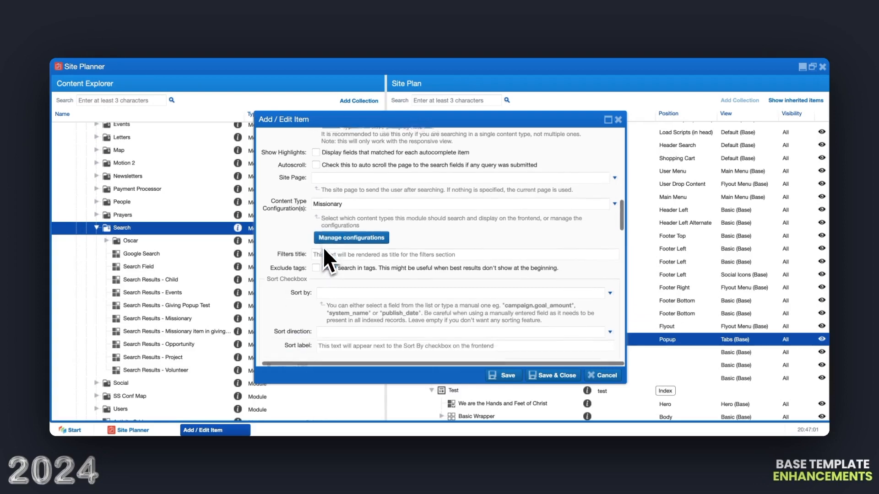
scroll(324, 247, "down", 12)
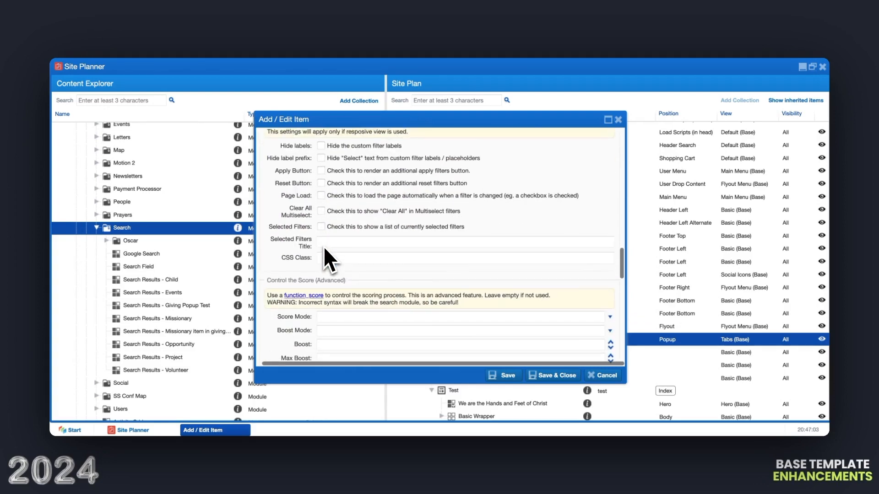
scroll(324, 249, "down", 5)
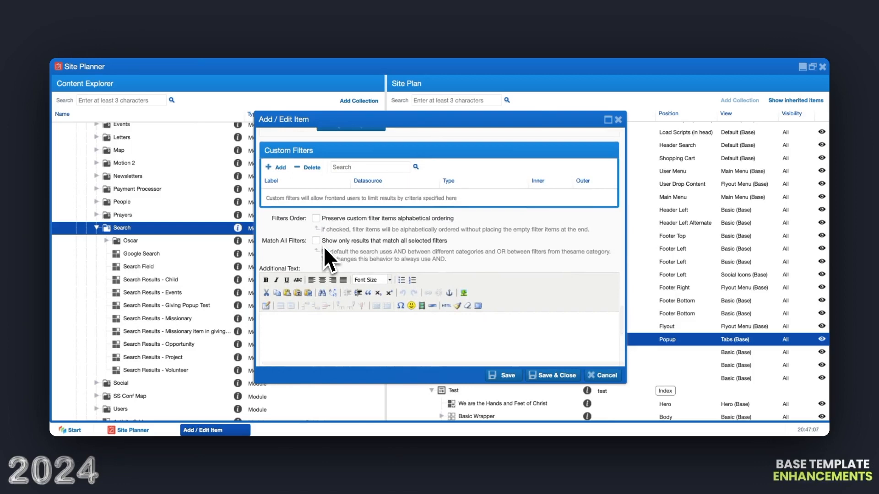
scroll(323, 247, "up", 10)
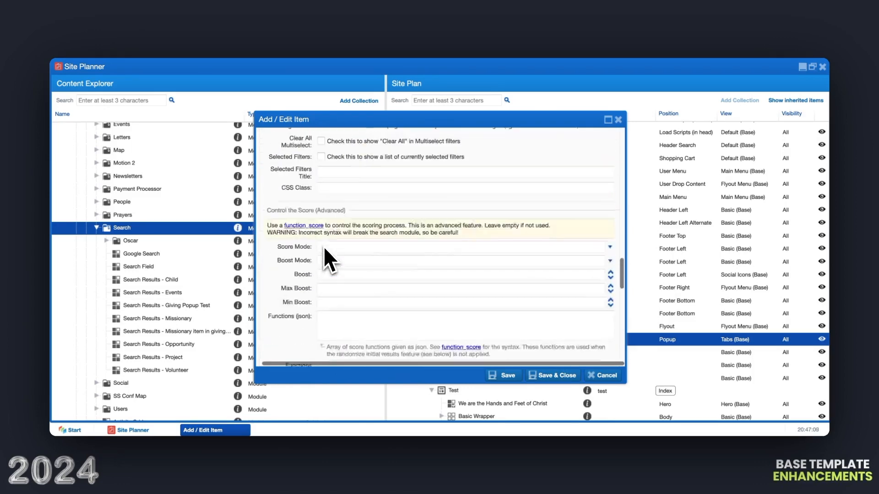
scroll(323, 246, "up", 10)
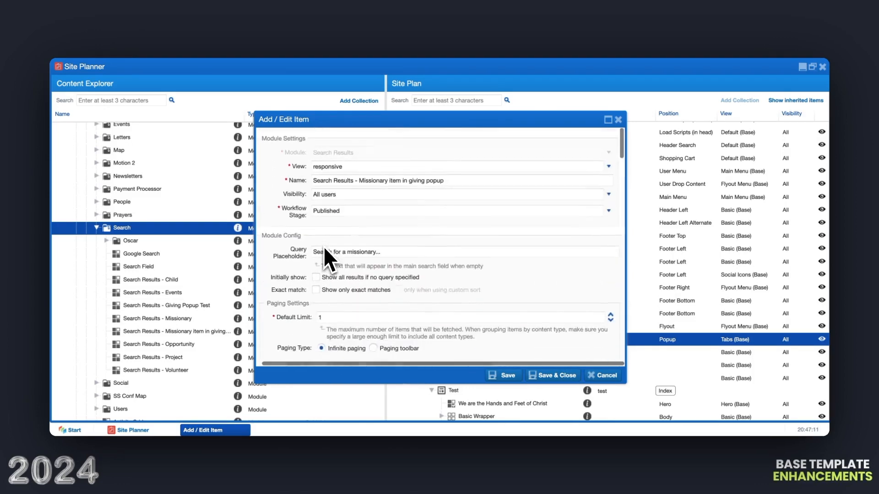
left_click(559, 377)
- Assign Search Results - Missionary item in giving popup to the Support A Missionary wrapper with the Default (Base) view
left_click(200, 334)
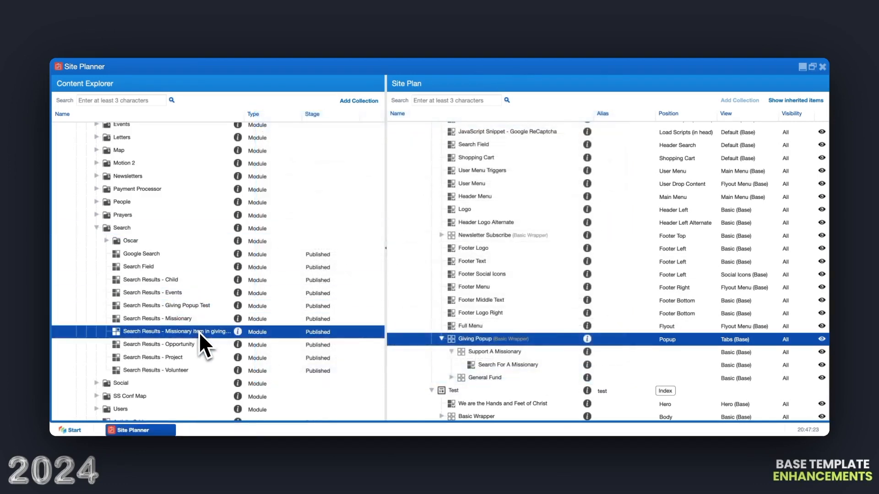
left_click_drag(200, 334, 475, 357)
left_click(496, 362)
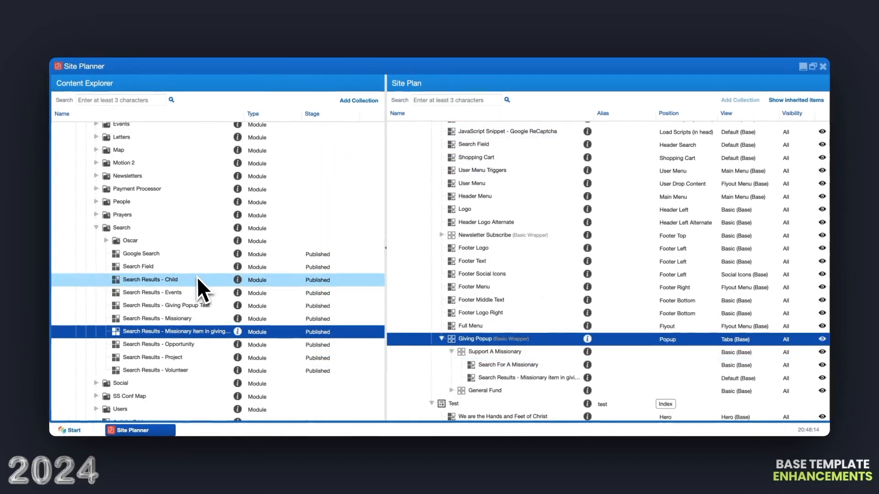
- Collapse the 02 Modules folder, find the Outreach in Ethiopia project through the content search, and open it for editing
scroll(197, 278, "up", 3)
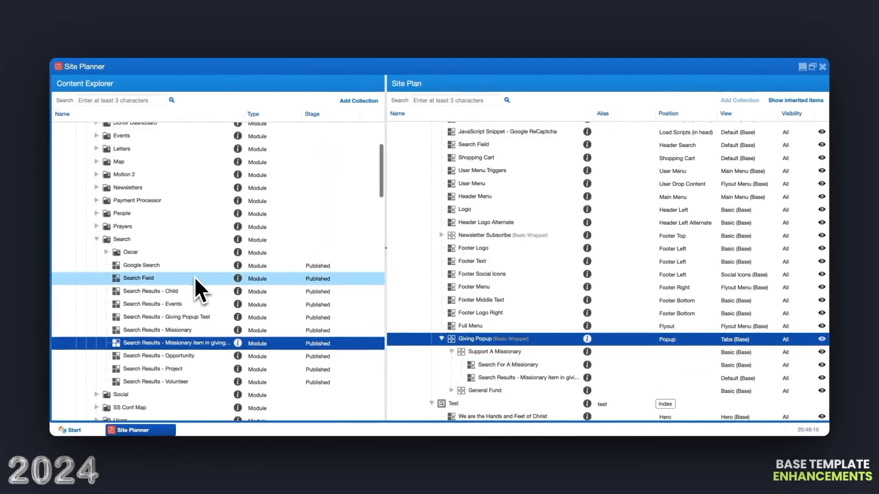
scroll(101, 286, "up", 5)
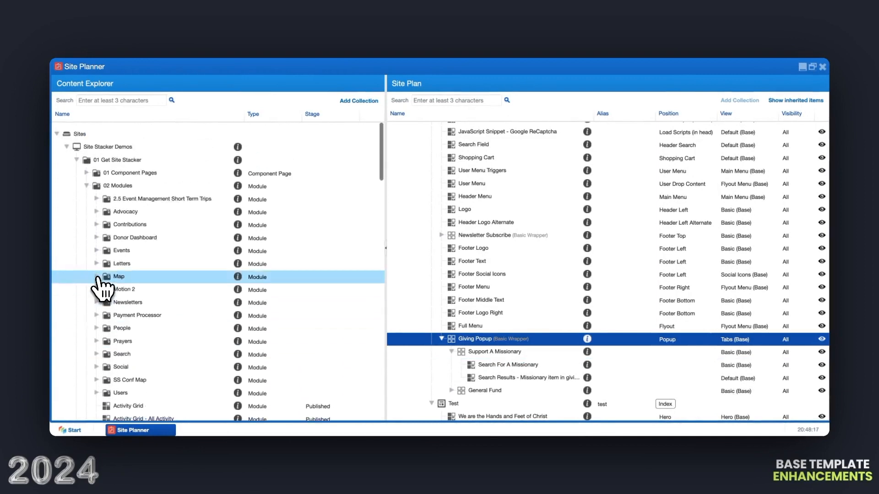
left_click(87, 185)
left_click(87, 181)
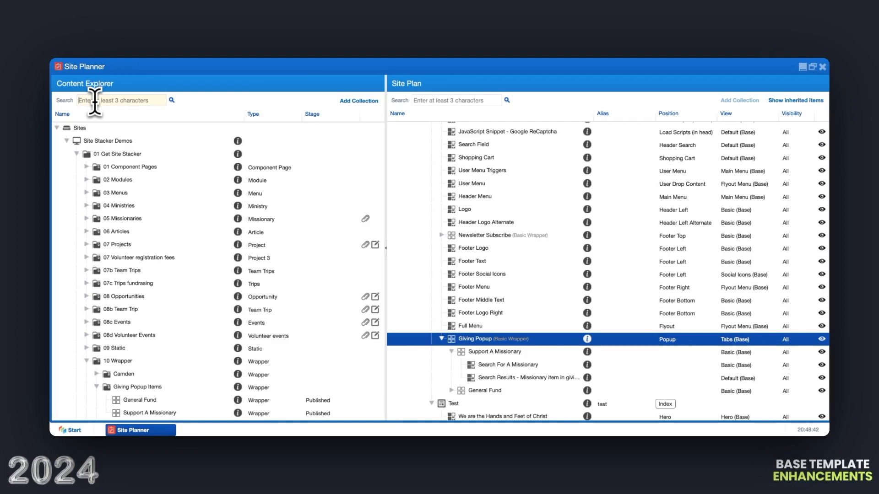
type("outreach in e")
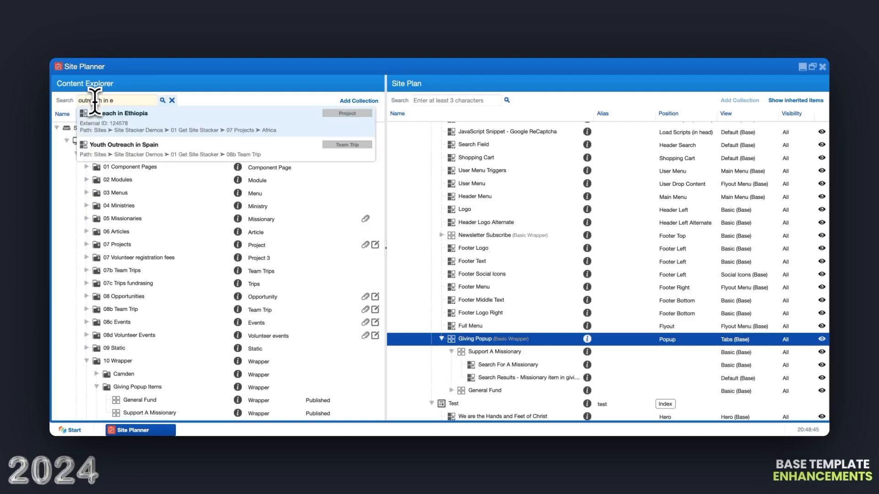
left_click(112, 120)
right_click(151, 296)
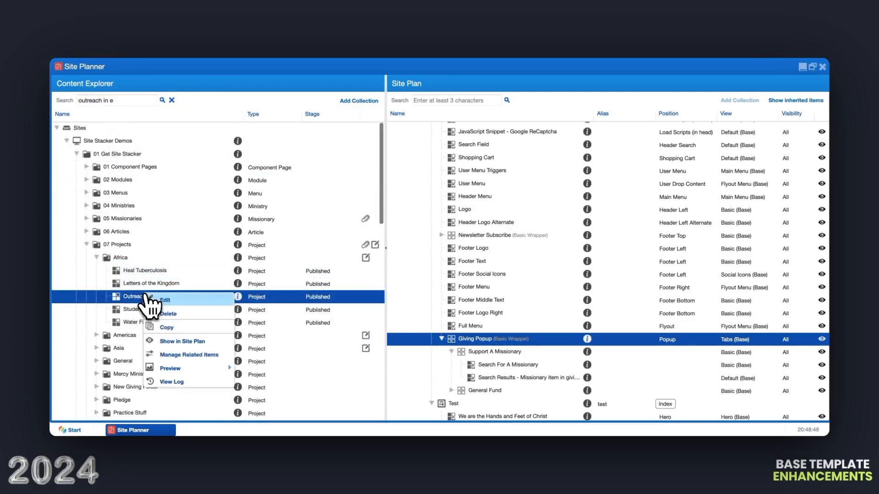
left_click(165, 302)
- Show the Campaign Info settings with the fixed giving amounts of the Outreach in Ethiopia project
scroll(346, 260, "down", 10)
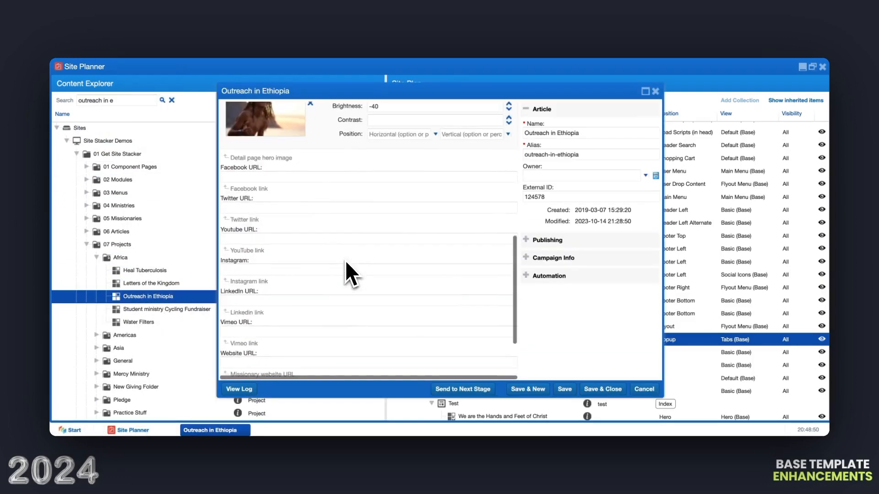
left_click(552, 240)
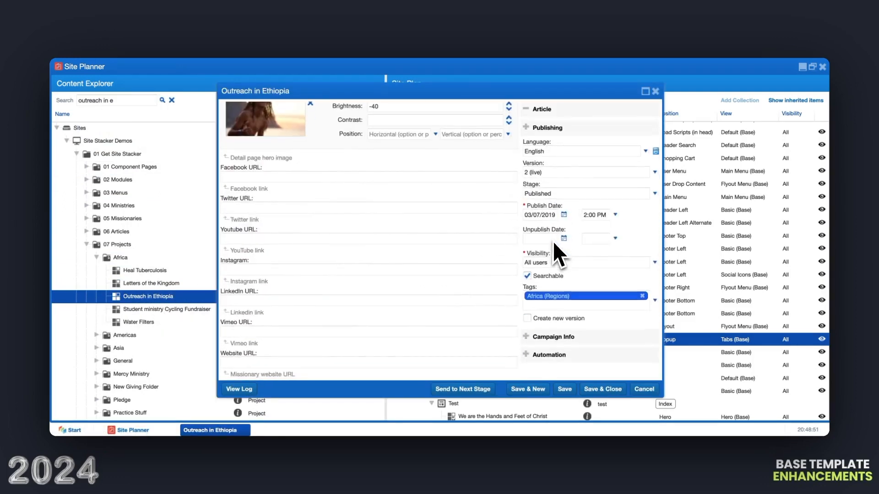
left_click(563, 337)
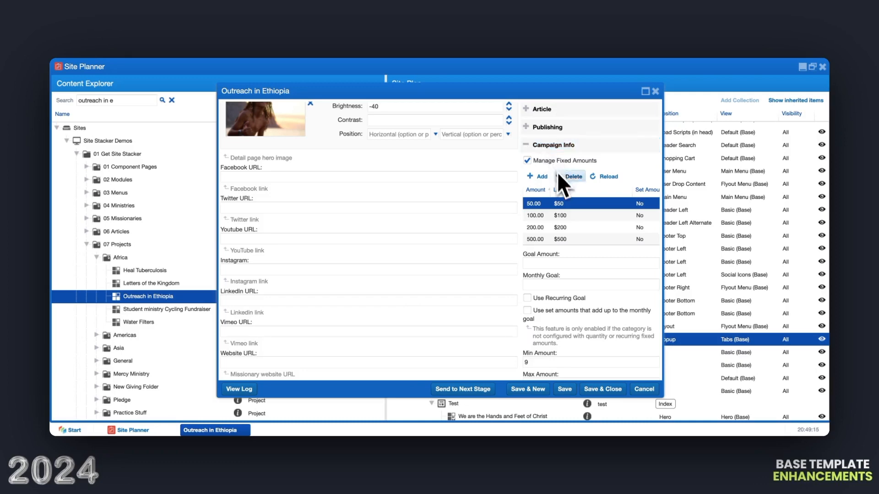
- Close the project without saving and assign Outreach in Ethiopia to the General Fund wrapper with the Title, Summary and Giving (Base) view
left_click(552, 145)
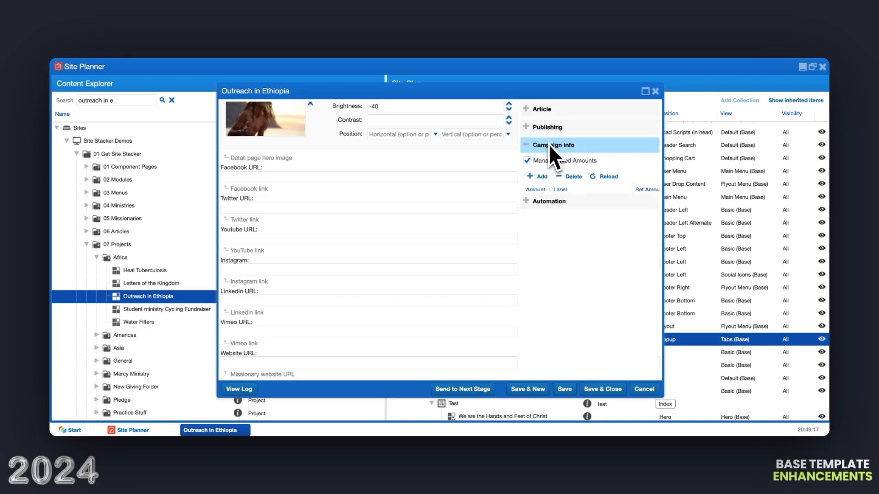
left_click(644, 389)
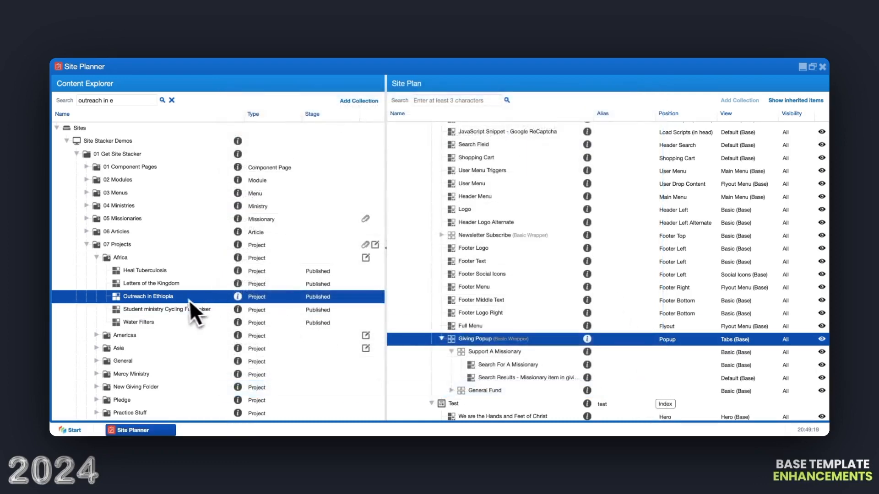
left_click_drag(167, 301, 477, 397)
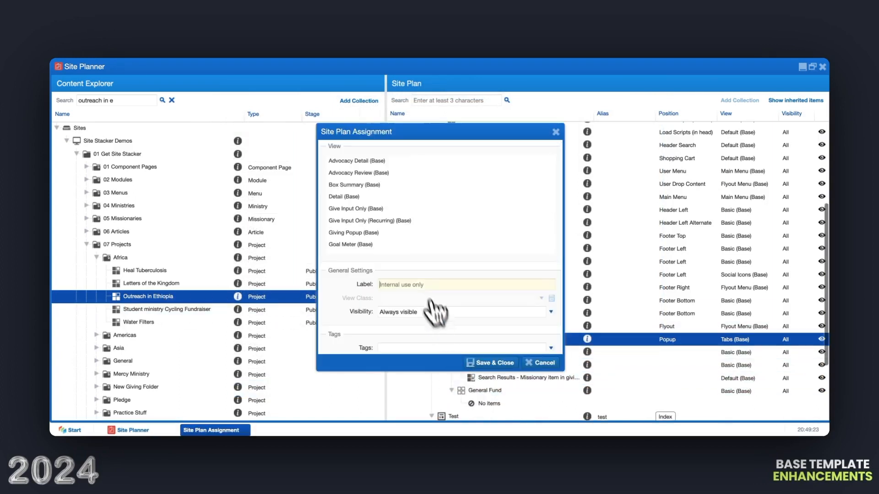
scroll(420, 260, "down", 3)
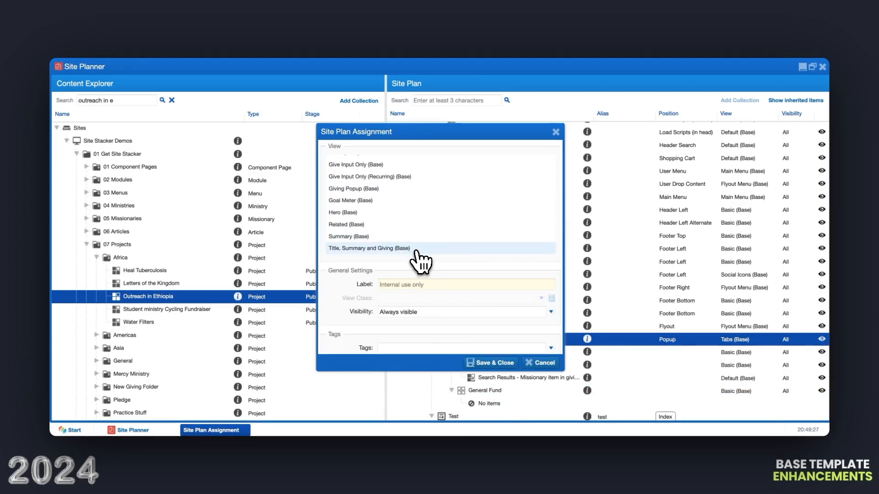
left_click(417, 249)
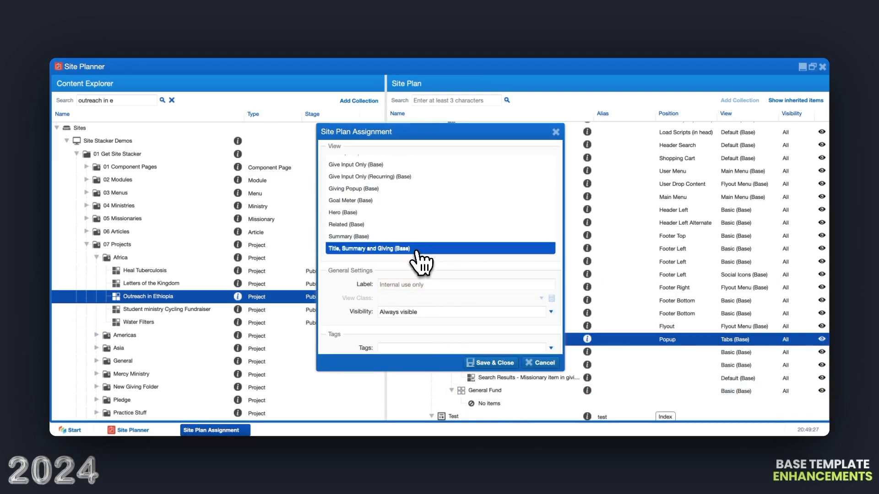
left_click(477, 363)
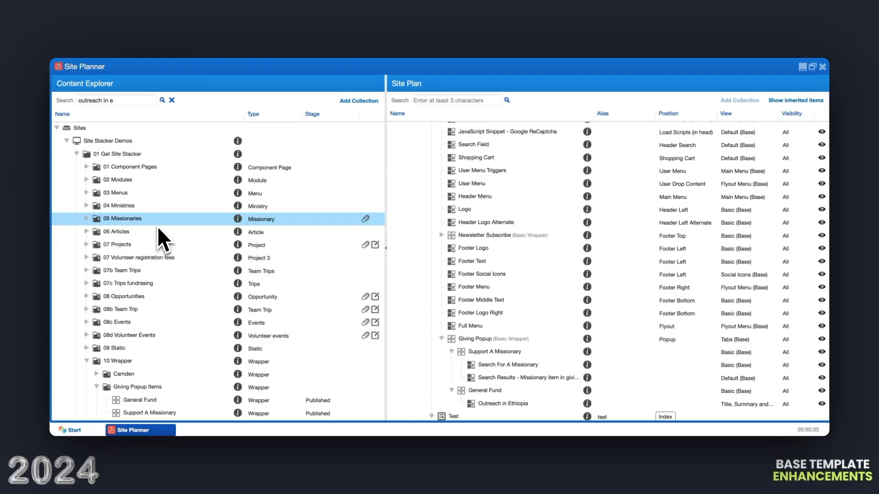
- Open the Header Menu assigned to the Test site section for editing and bring up its menu items
left_click(105, 210)
scroll(404, 201, "up", 3)
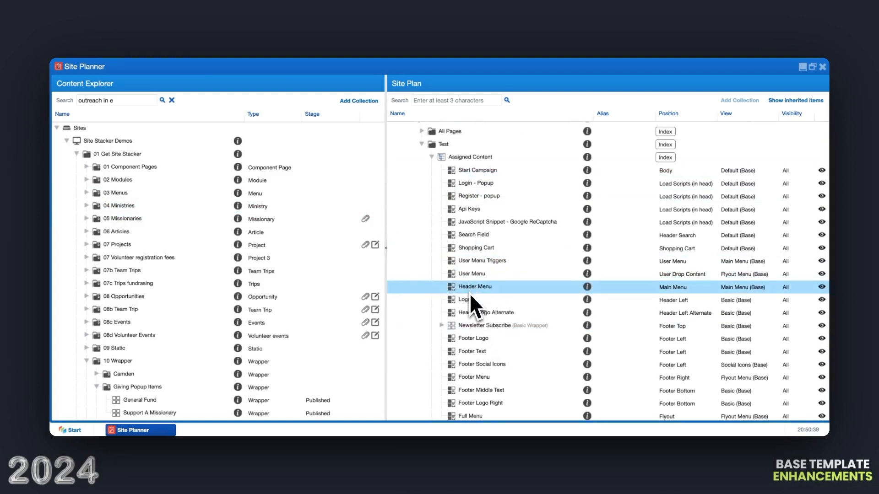
left_click(86, 193)
left_click(86, 192)
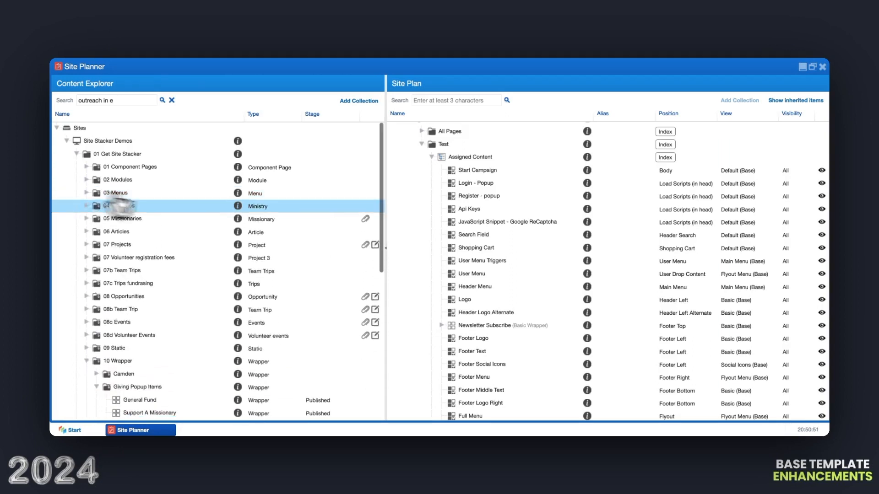
right_click(496, 287)
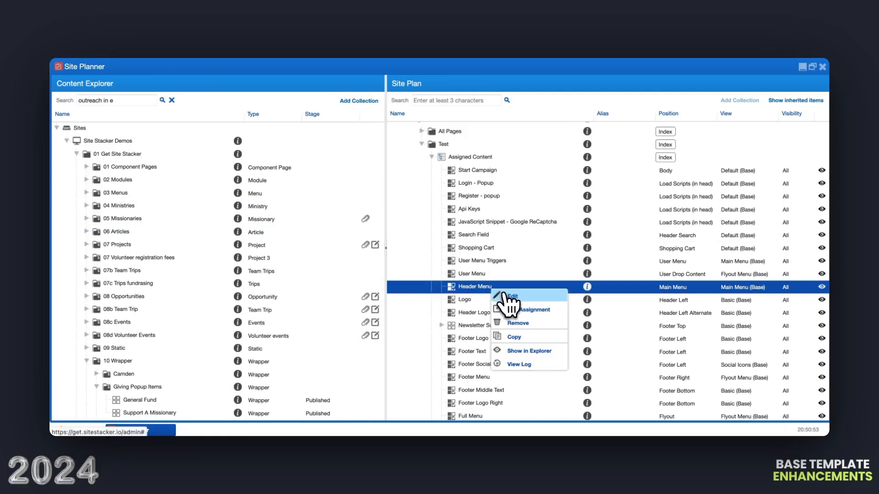
left_click(508, 296)
left_click(473, 274)
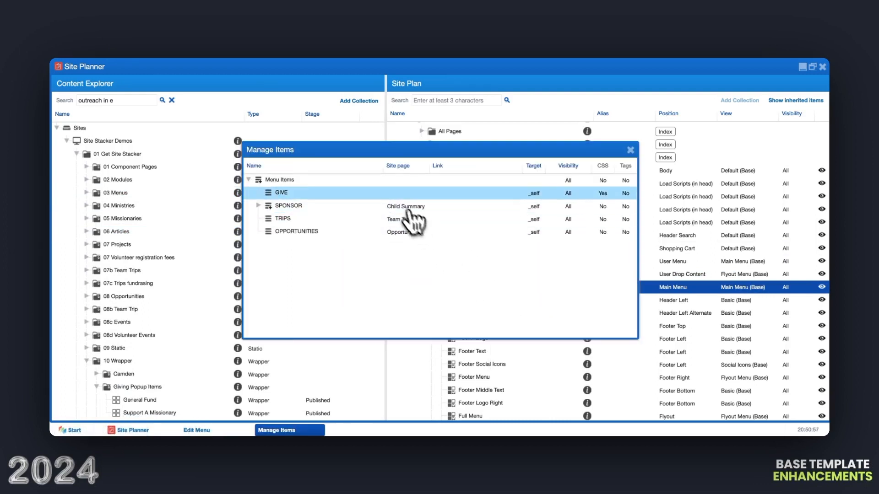
- Make sure the GIVE menu item has the CSS class open-popup, then save and close the item
right_click(389, 192)
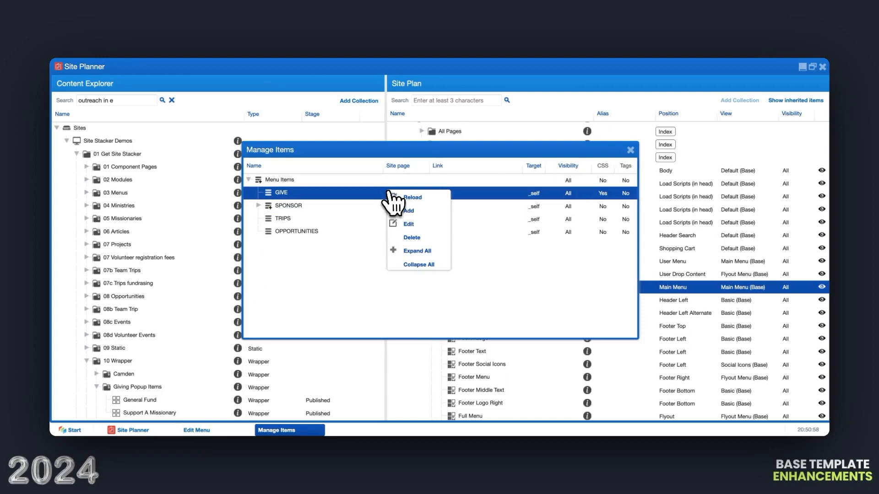
left_click(408, 225)
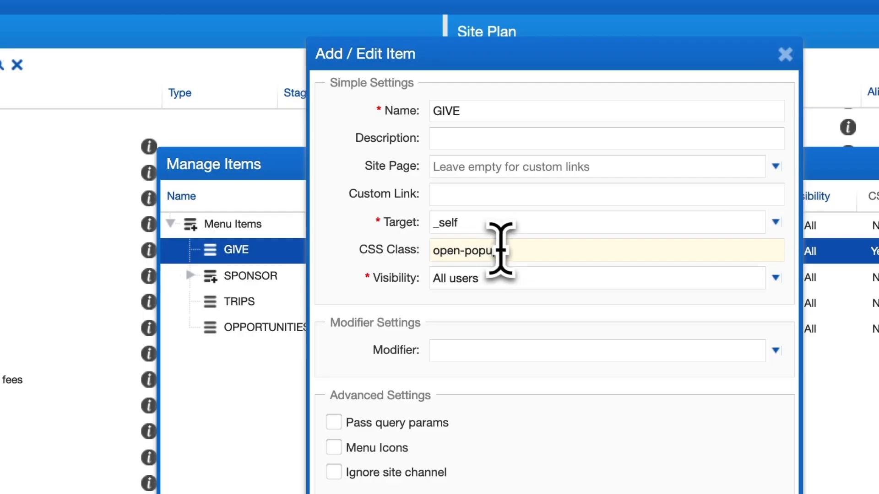
left_click(413, 192)
triple_click(503, 251)
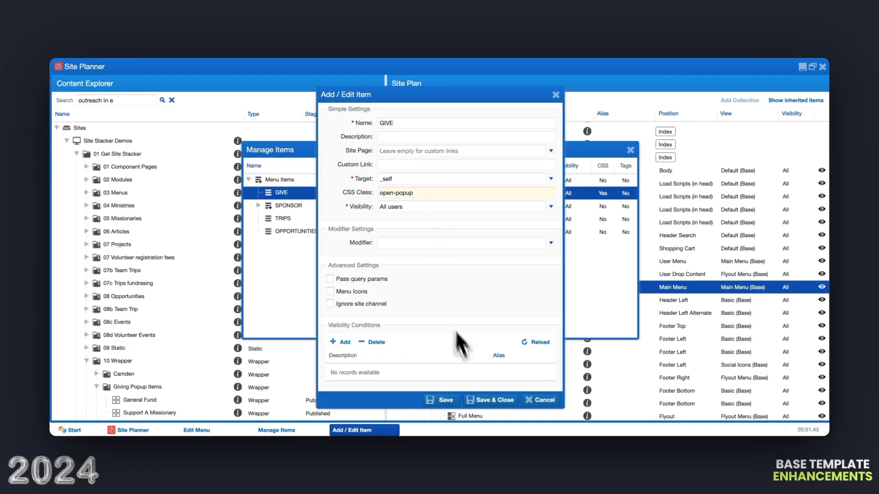
left_click(494, 401)
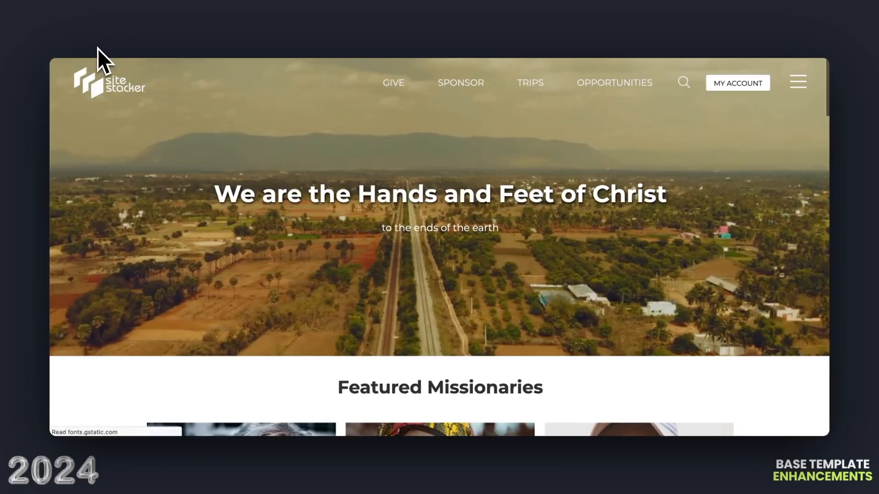
- On the live Test page, open the giving popup through GIVE and switch between its General Fund and Support A Missionary tabs
left_click(392, 85)
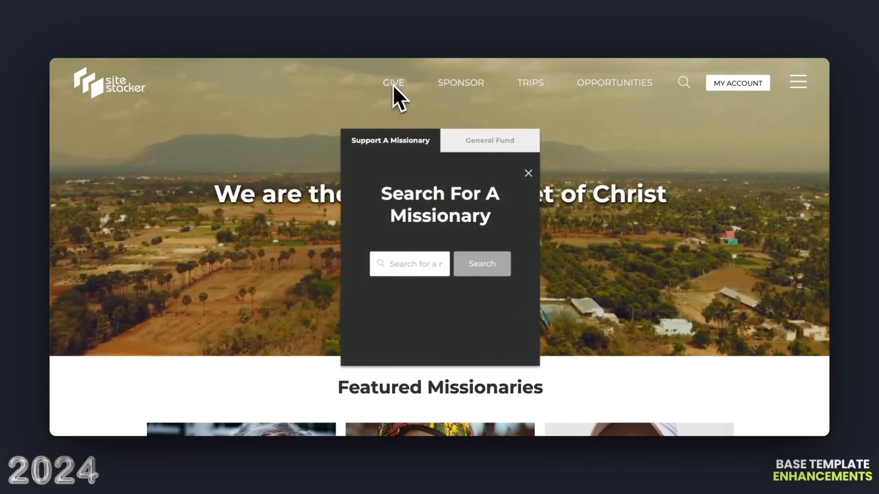
left_click(458, 148)
left_click(416, 152)
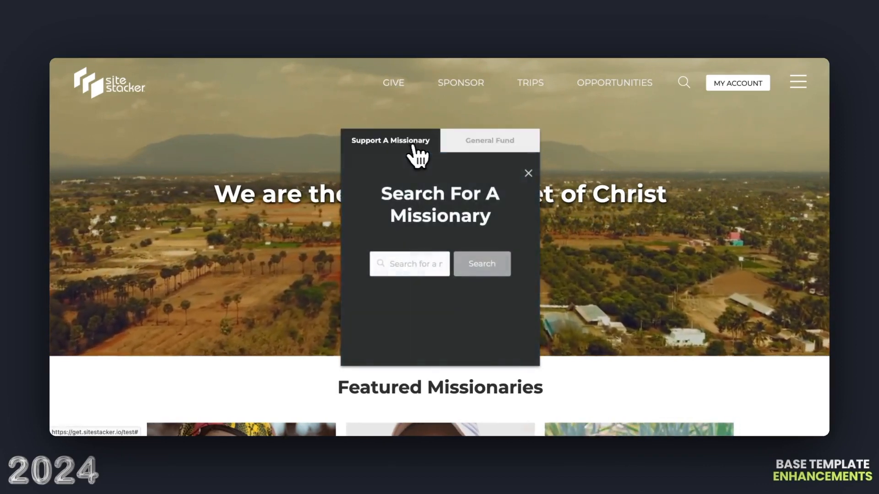
left_click(457, 147)
left_click(433, 146)
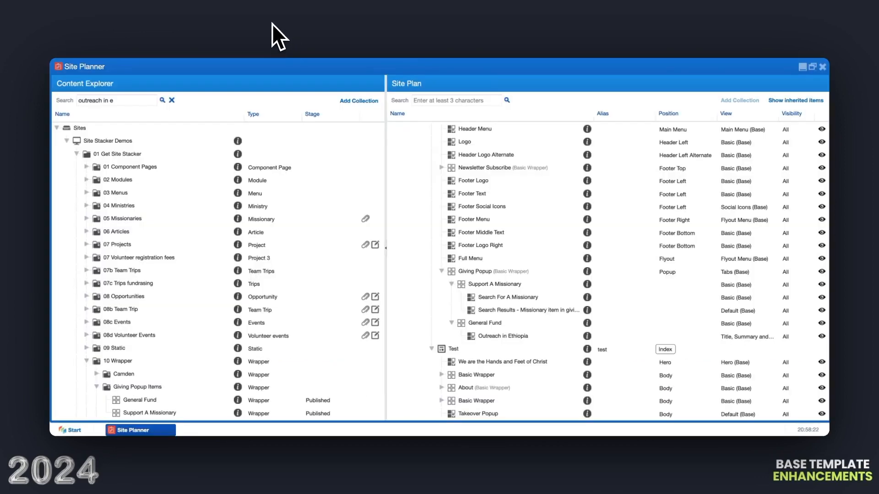
- Back in Site Planner, open Search Results - Missionary item in giving popup for editing and find its Site Page setting
left_click(521, 310)
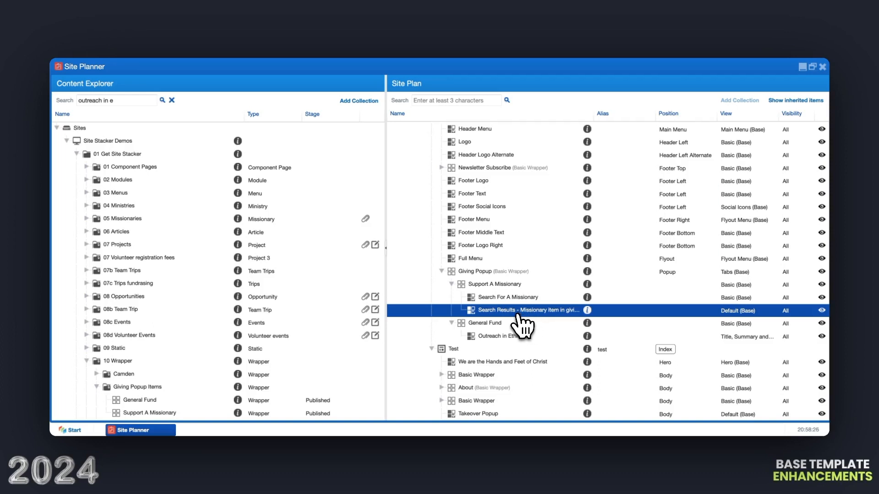
right_click(501, 315)
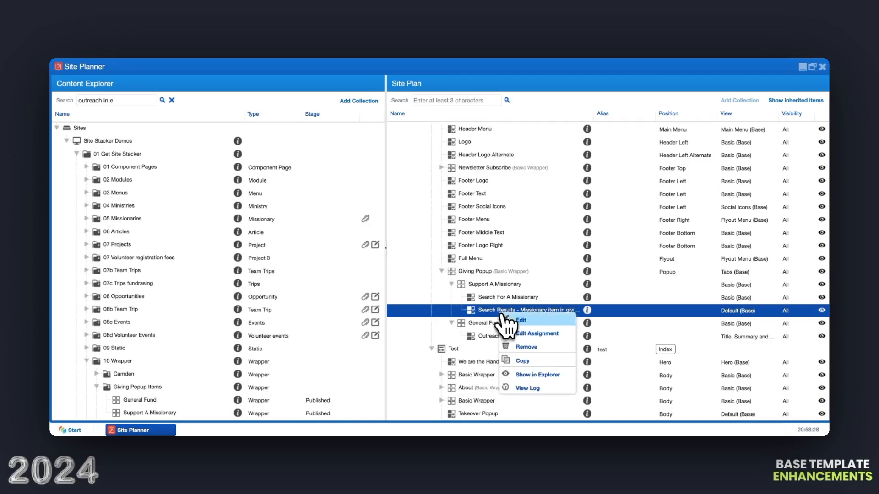
left_click(508, 320)
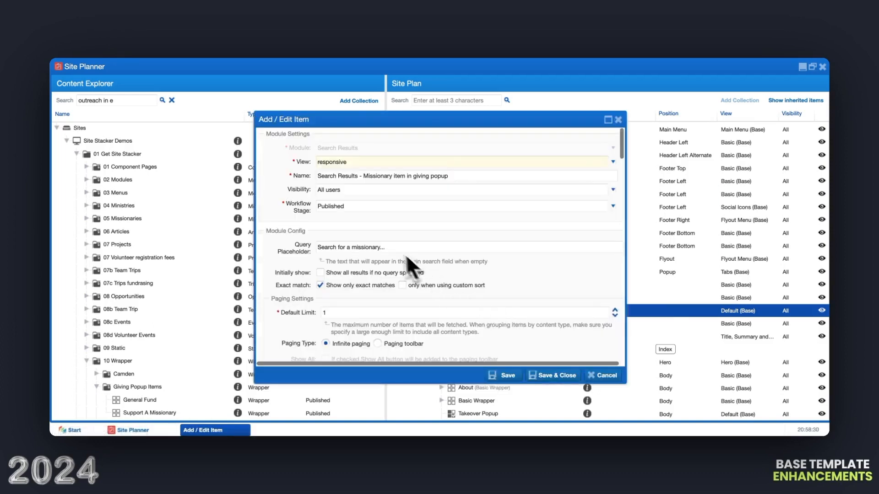
scroll(393, 249, "down", 10)
scroll(383, 246, "up", 2)
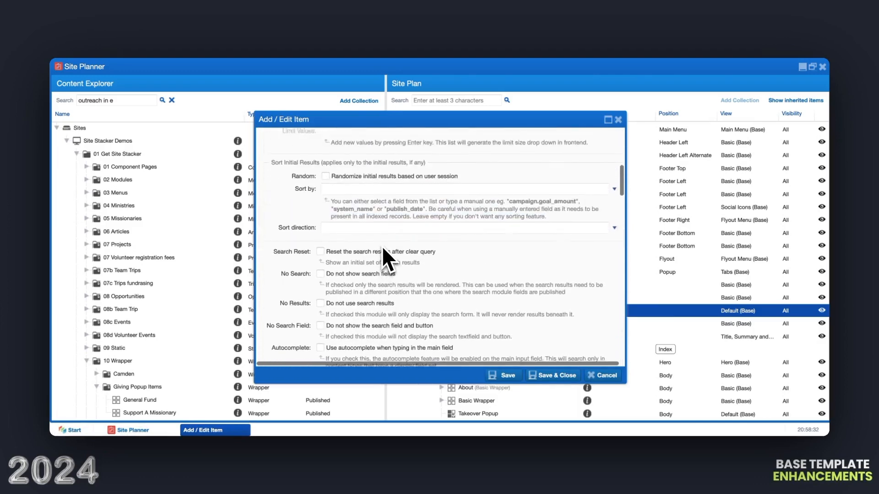
scroll(382, 246, "down", 5)
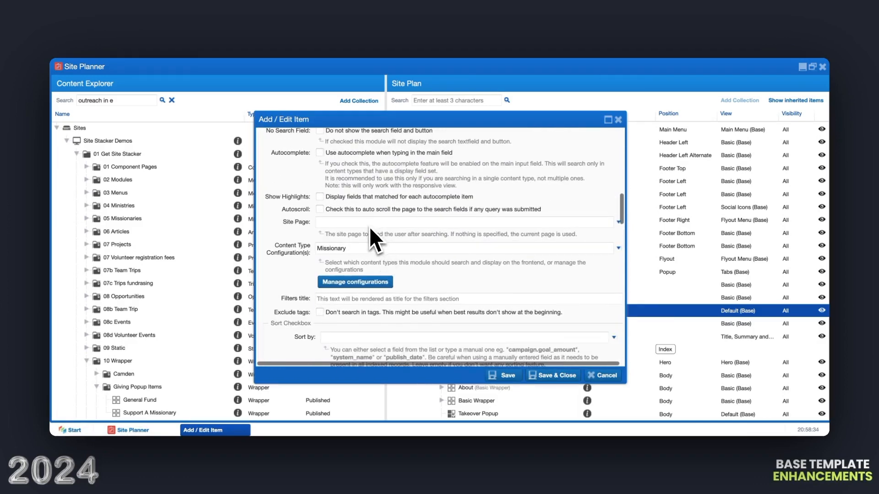
- Set the module's Site Page to the Missionaries page in the Give section's Missionaries folder under Get Site Stacker, then save and close
left_click(332, 224)
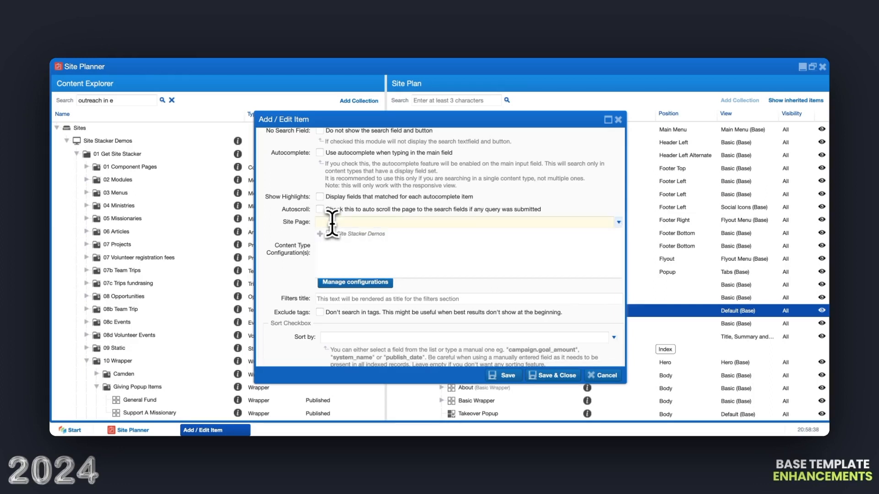
left_click(336, 237)
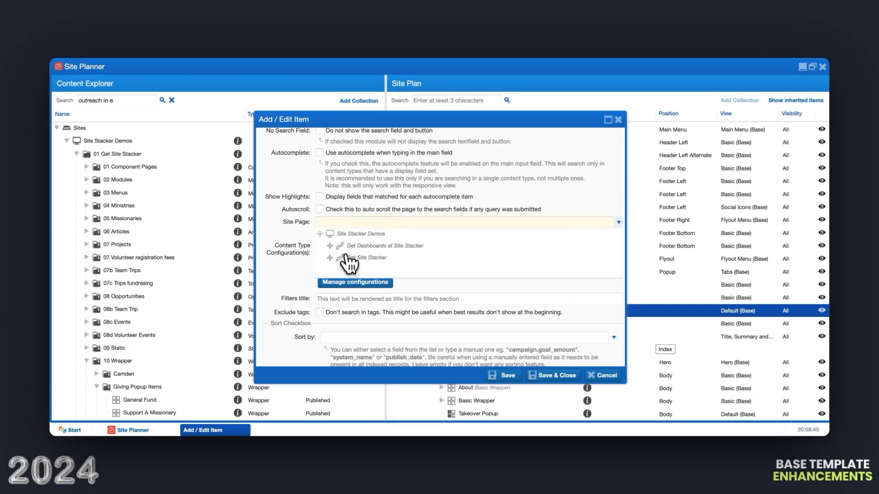
left_click(346, 257)
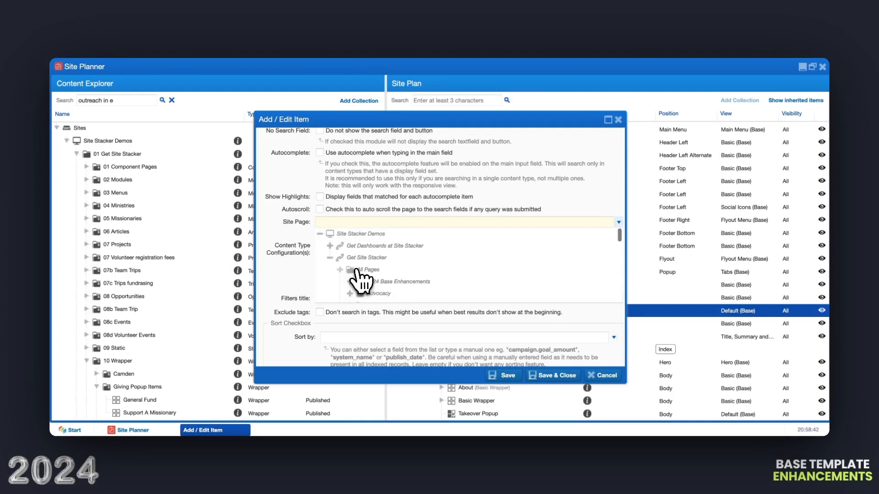
scroll(360, 280, "down", 1)
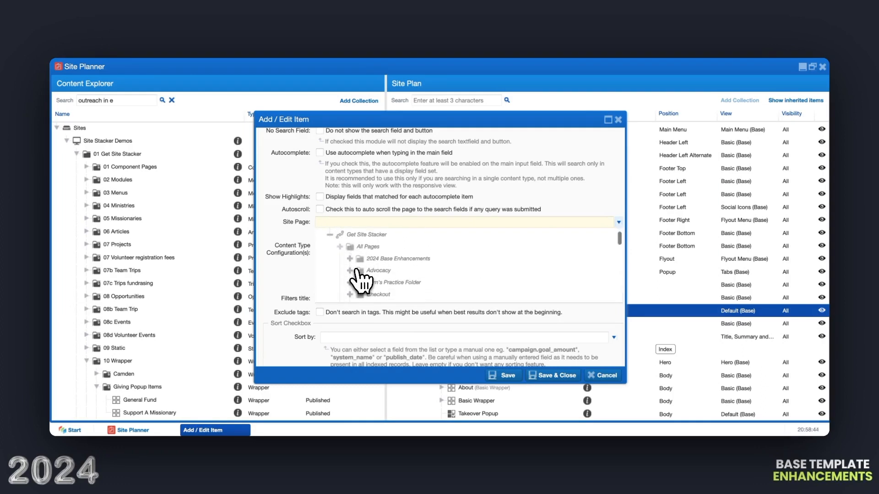
scroll(360, 280, "down", 2)
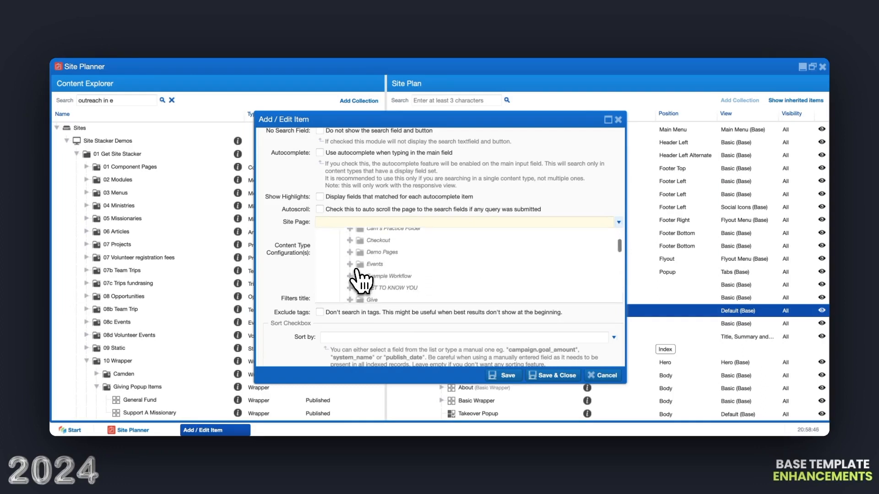
scroll(357, 270, "down", 1)
left_click(358, 270)
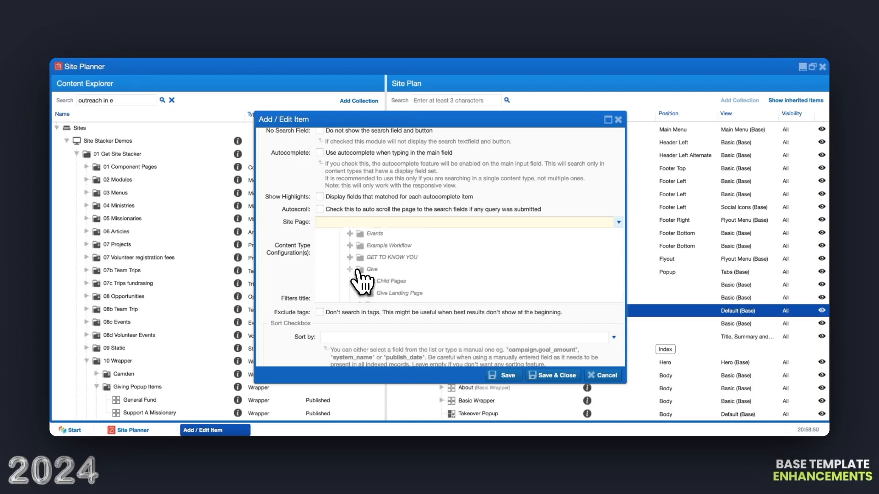
scroll(359, 279, "down", 1)
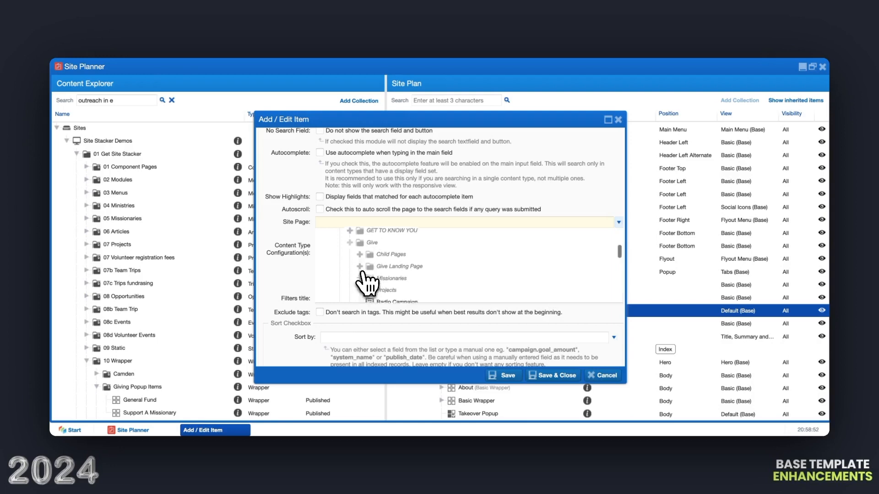
scroll(377, 284, "down", 1)
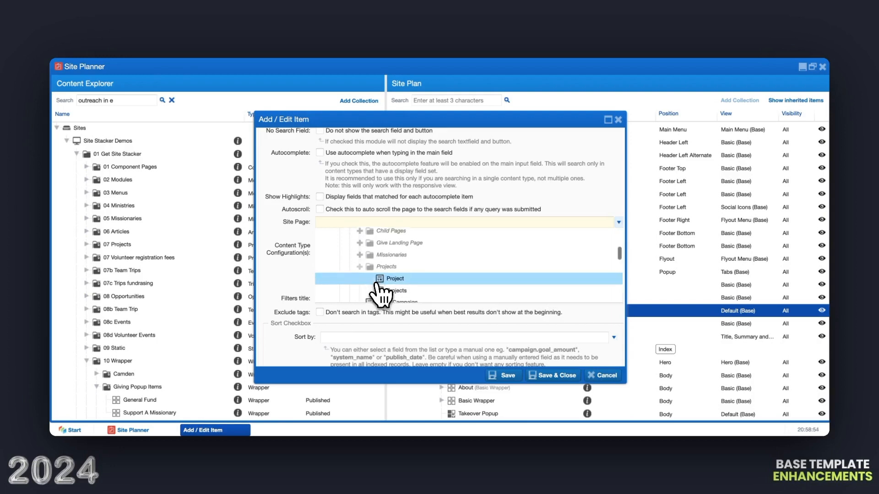
scroll(380, 285, "up", 1)
left_click(384, 288)
scroll(384, 288, "down", 1)
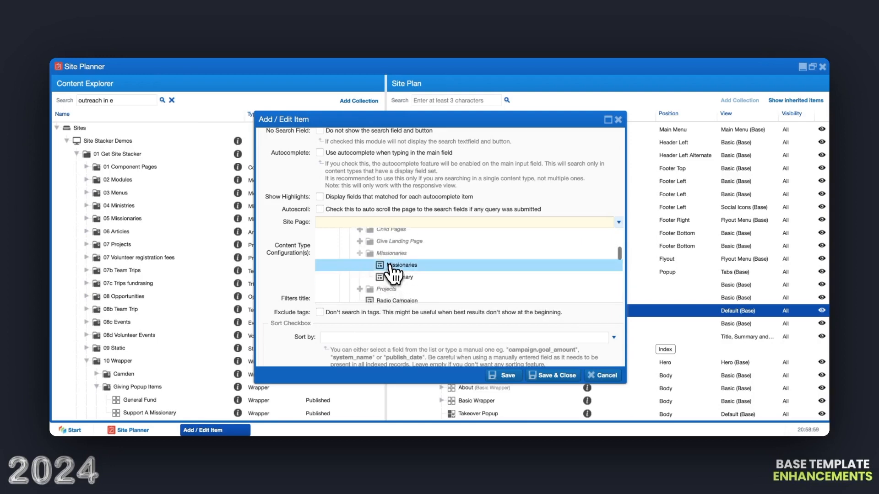
left_click(394, 265)
left_click(544, 384)
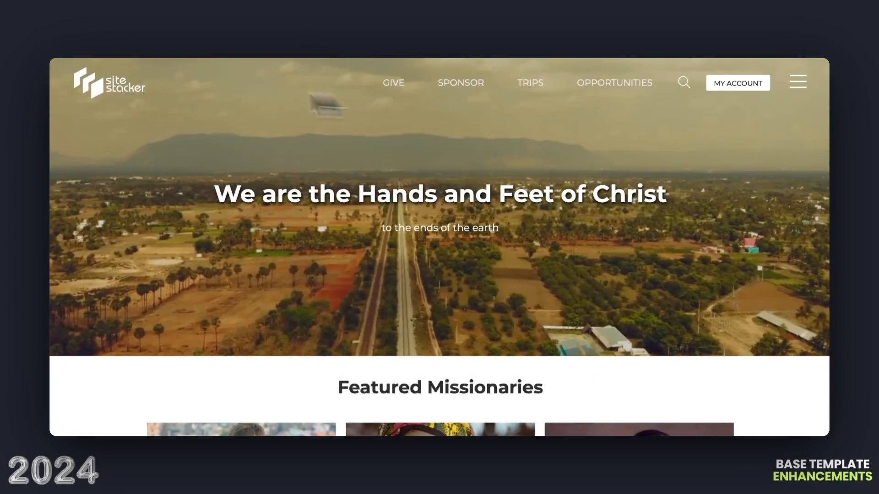
- On the live Test page, open the giving popup and search for a missionary by first name
mouse_move(395, 89)
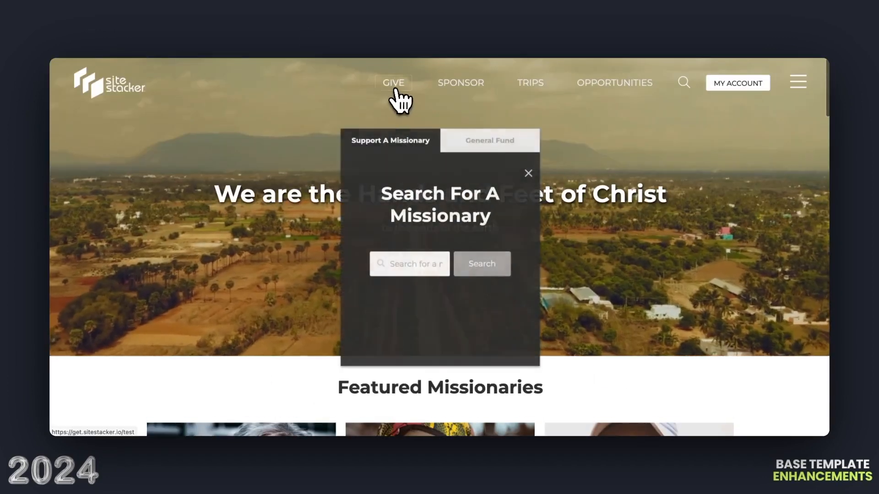
left_click(388, 263)
type("arthur")
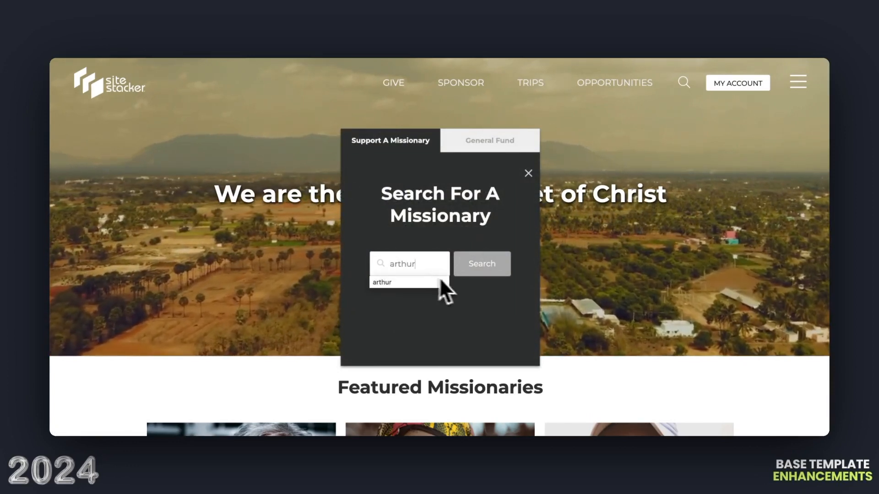
left_click(473, 272)
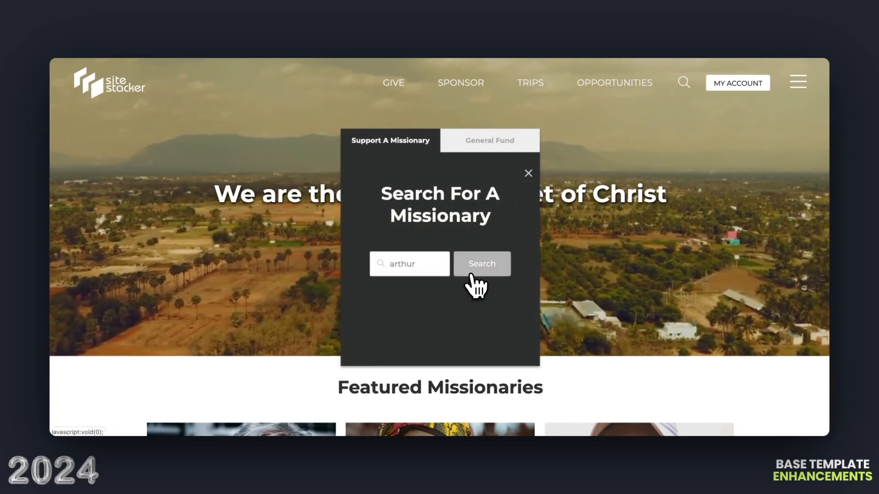
scroll(475, 286, "down", 2)
scroll(476, 286, "up", 2)
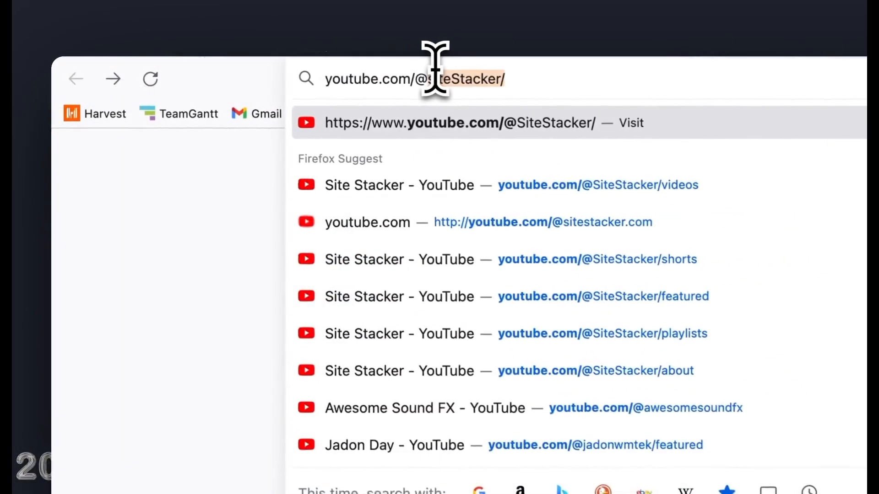
type("testacker/")
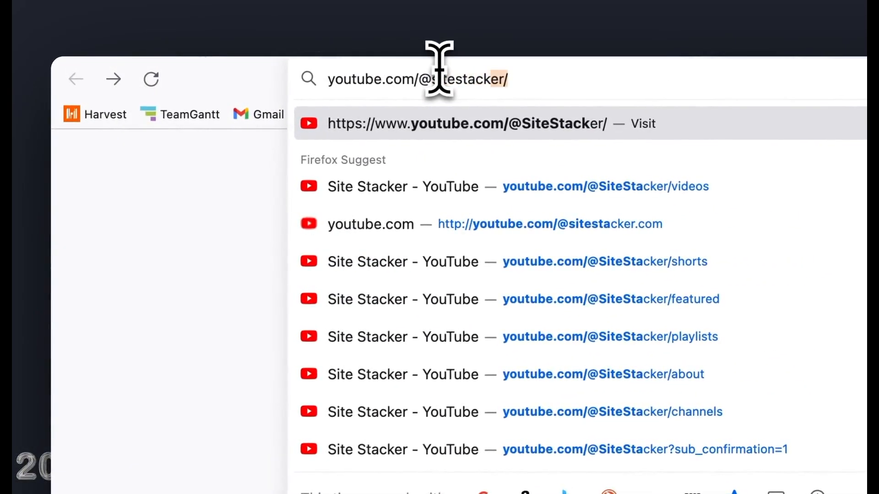
key("Return")
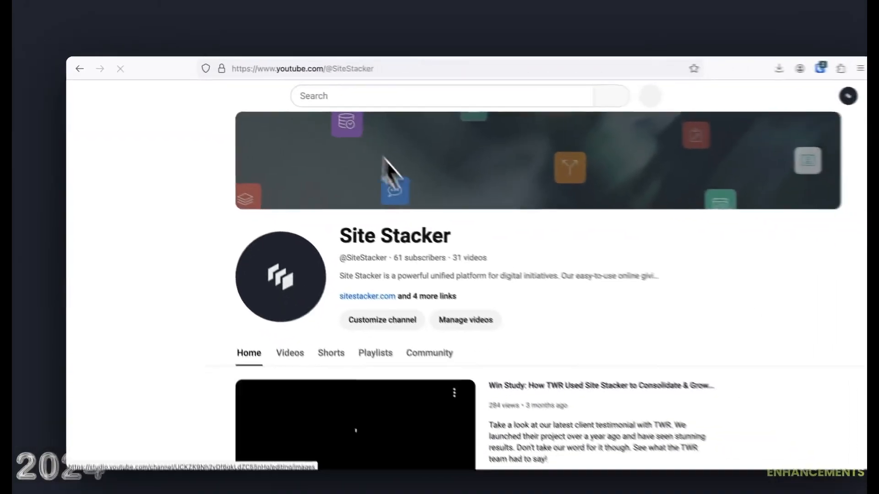
scroll(437, 263, "down", 4)
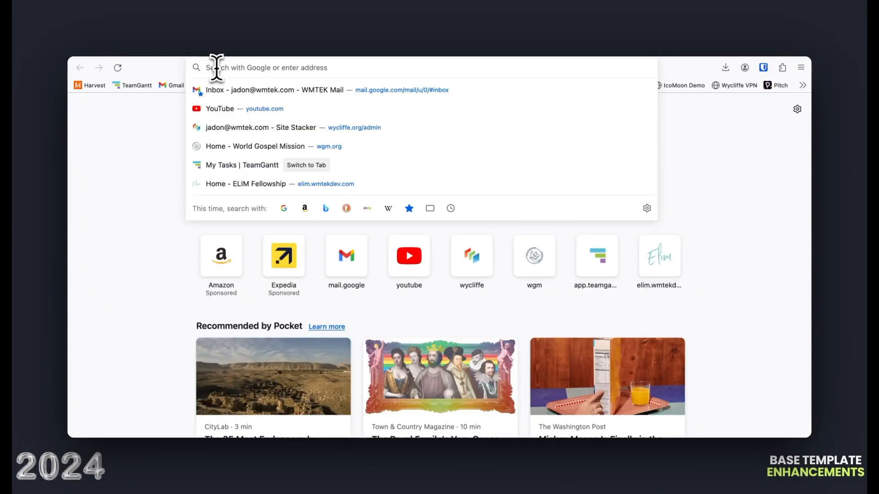
- Open sitestacker.com/base-template-enhancements-2024 and browse down to the training resource options for the new features
type("sitesta")
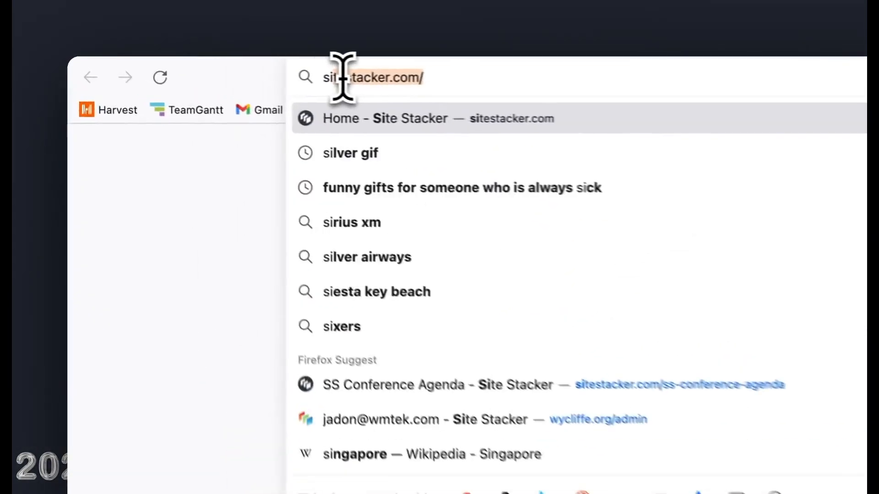
type("cker.com/")
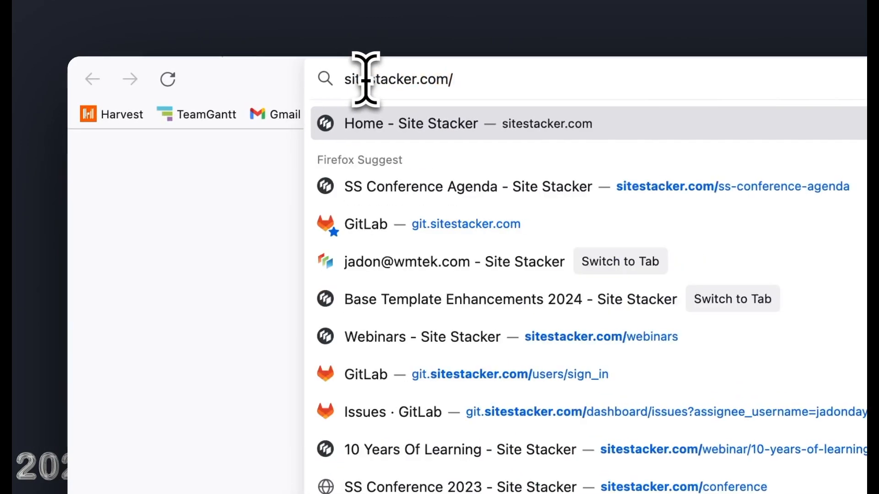
type("bas")
key("Return")
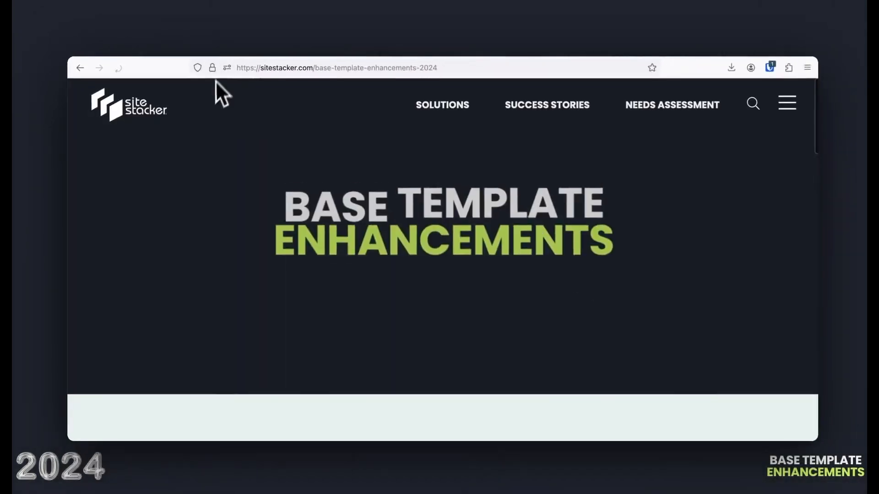
scroll(237, 220, "down", 3)
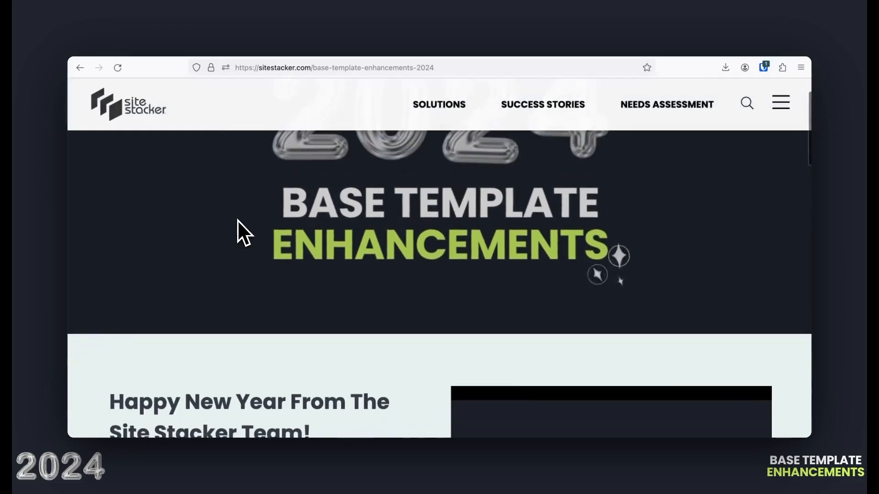
scroll(237, 219, "down", 8)
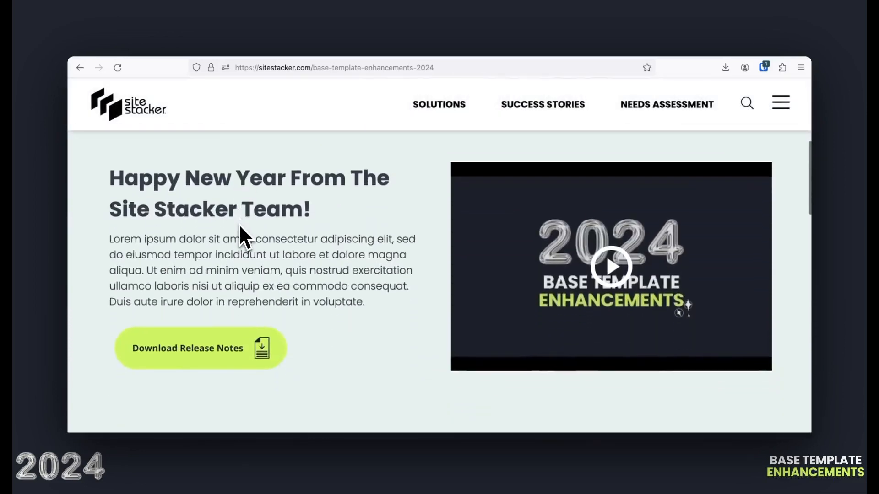
scroll(239, 224, "down", 5)
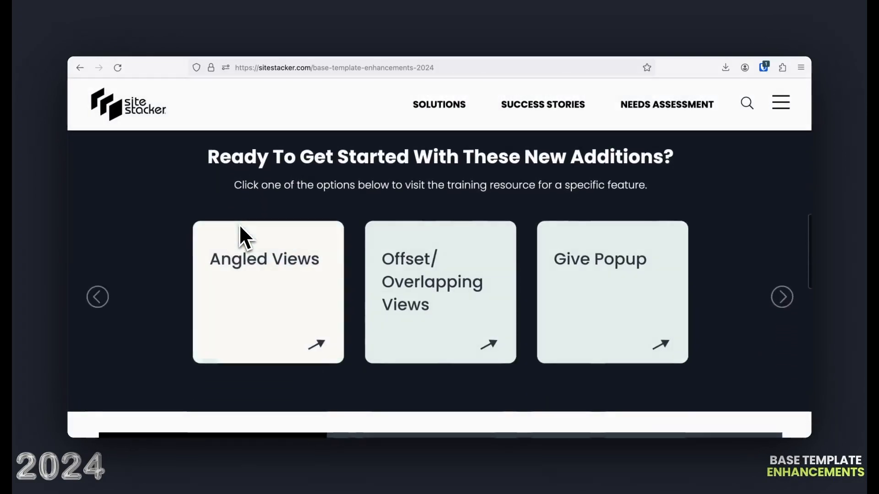